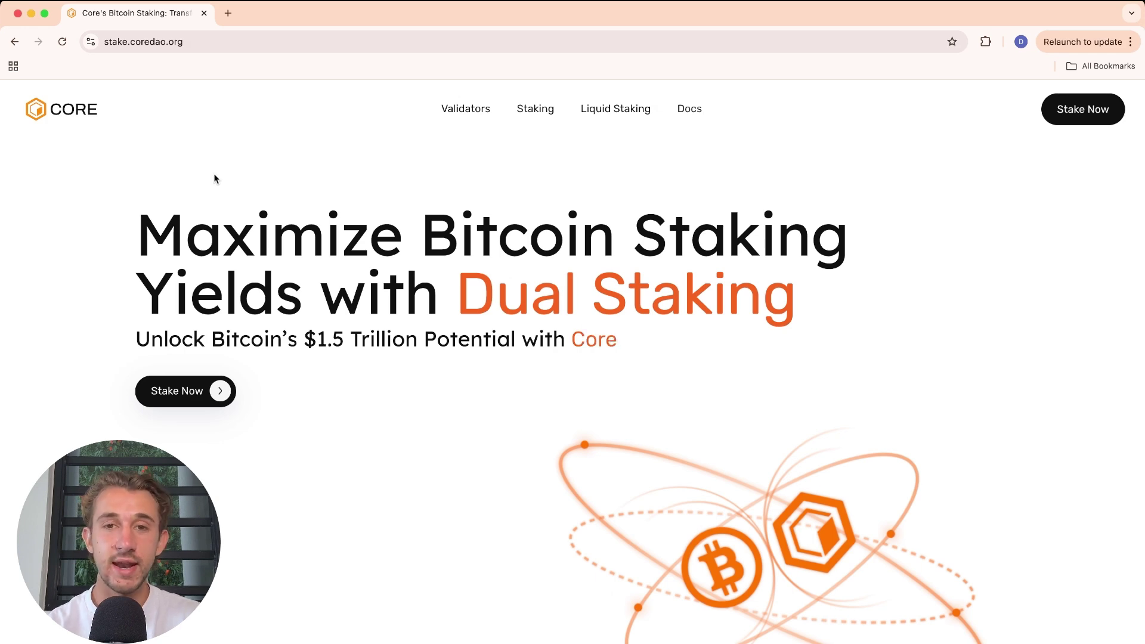
Step: Go to the Staking Calculator, projecting 0.237% annual reward and 384.8 CORE for 1 BTC
{"action": "left_click_drag", "start_coordinate": [186, 41], "coordinate": [100, 43]}
{"action": "left_click", "coordinate": [197, 162]}
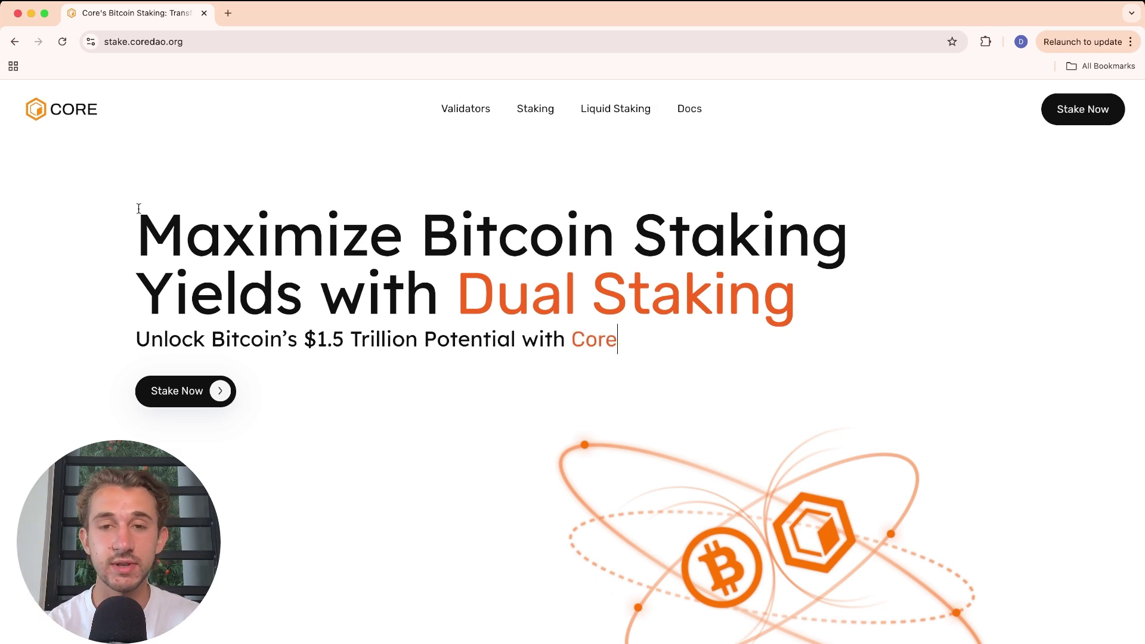
{"action": "left_click", "coordinate": [201, 42]}
{"action": "left_click", "coordinate": [188, 170]}
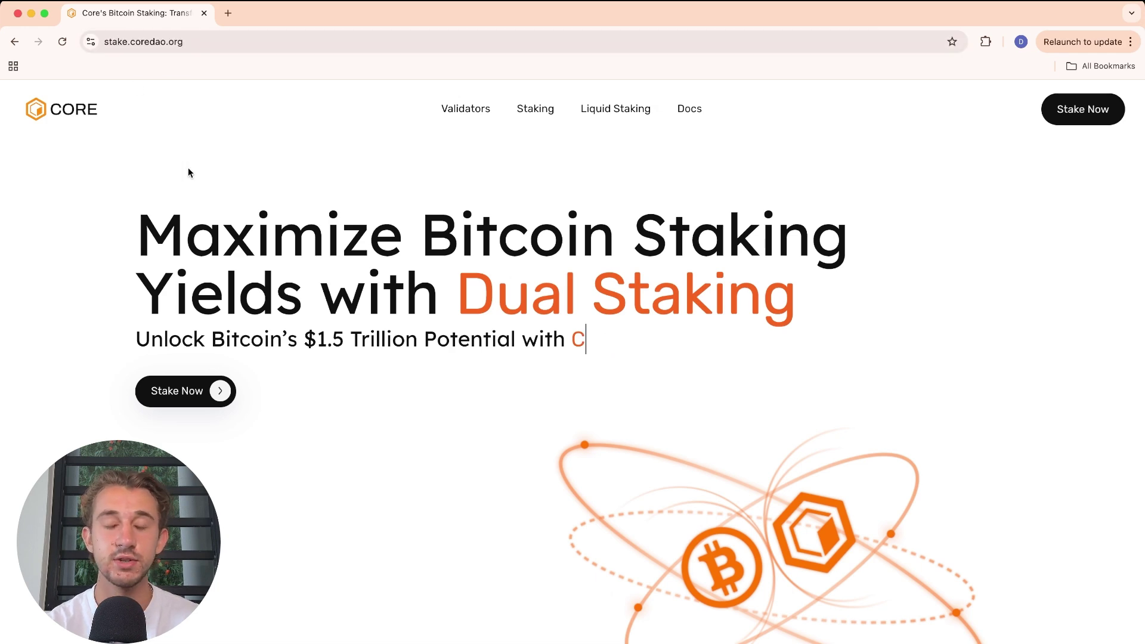
{"action": "left_click", "coordinate": [179, 394]}
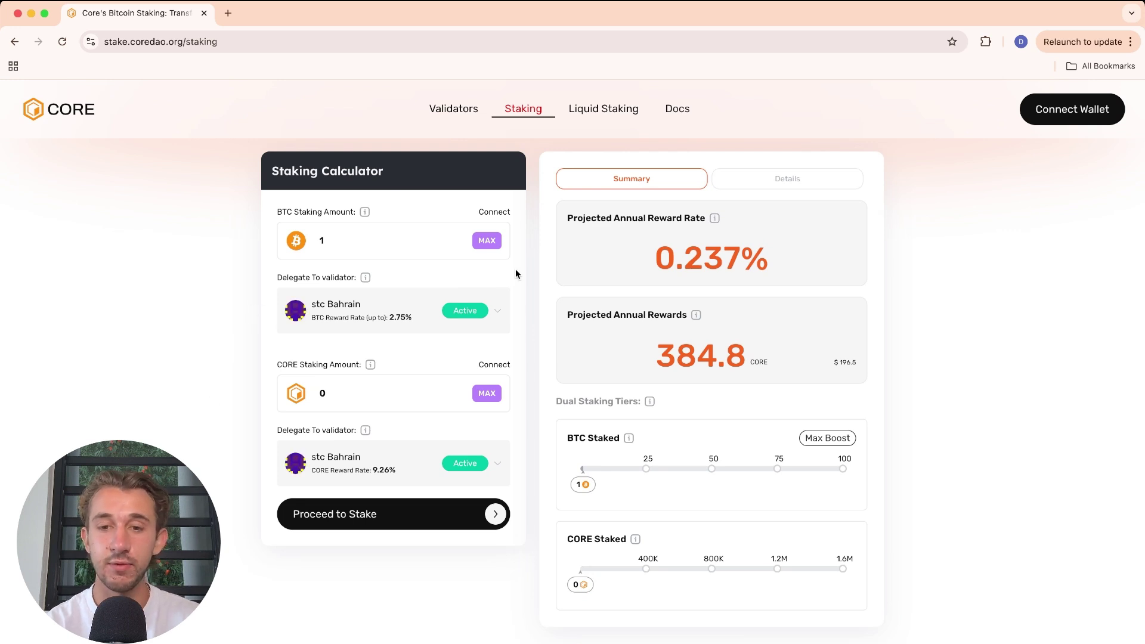
Step: Browse the Validators page's staking totals and table of validators and reward rates
{"action": "left_click", "coordinate": [453, 109]}
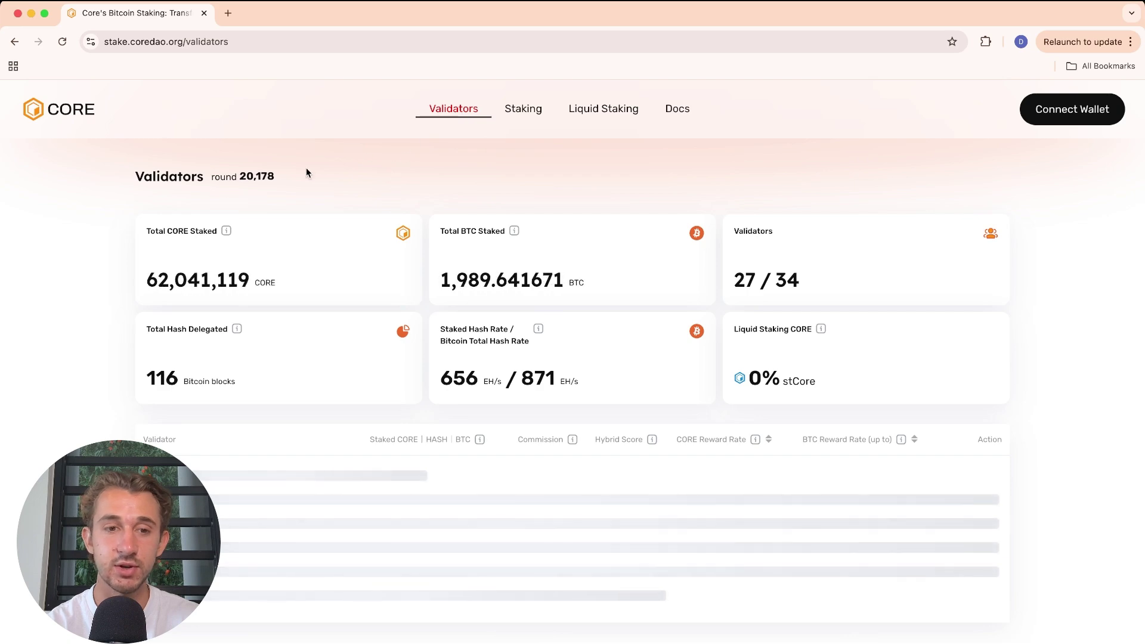
{"action": "scroll", "coordinate": [478, 227], "scroll_direction": "down", "scroll_amount": 1}
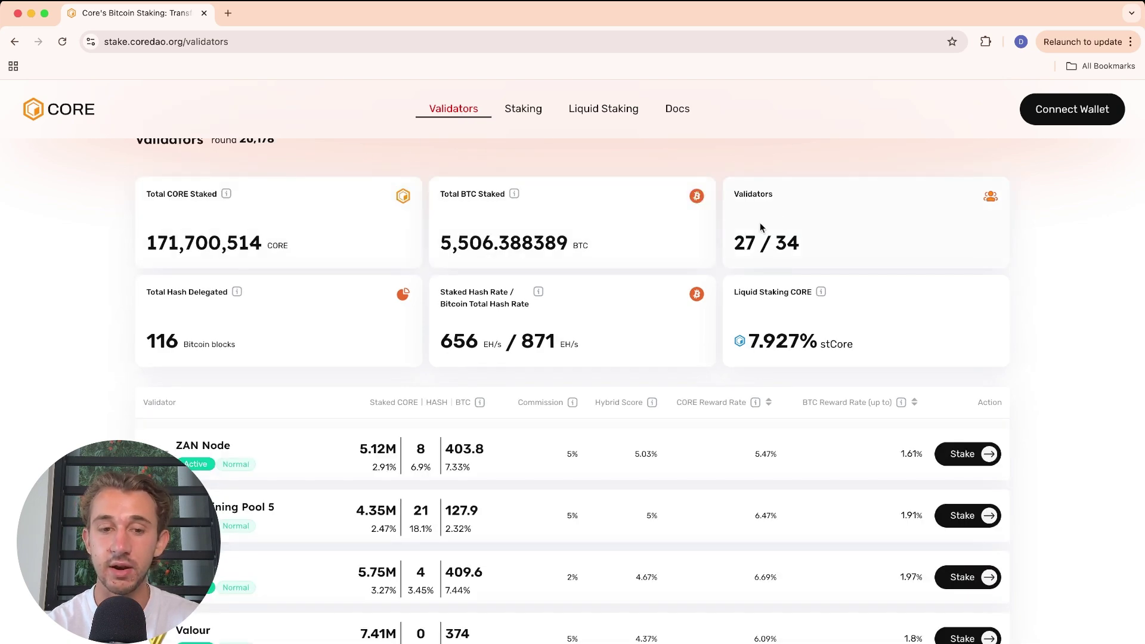
{"action": "scroll", "coordinate": [349, 334], "scroll_direction": "down", "scroll_amount": 5}
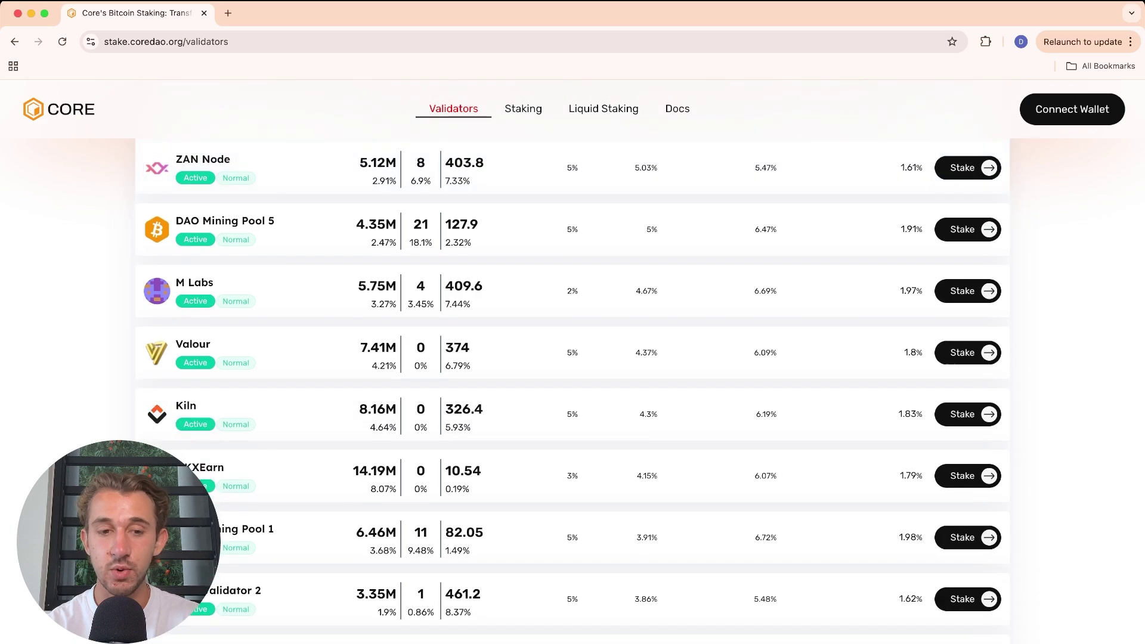
{"action": "scroll", "coordinate": [573, 390], "scroll_direction": "down", "scroll_amount": 8}
{"action": "scroll", "coordinate": [573, 390], "scroll_direction": "up", "scroll_amount": 10}
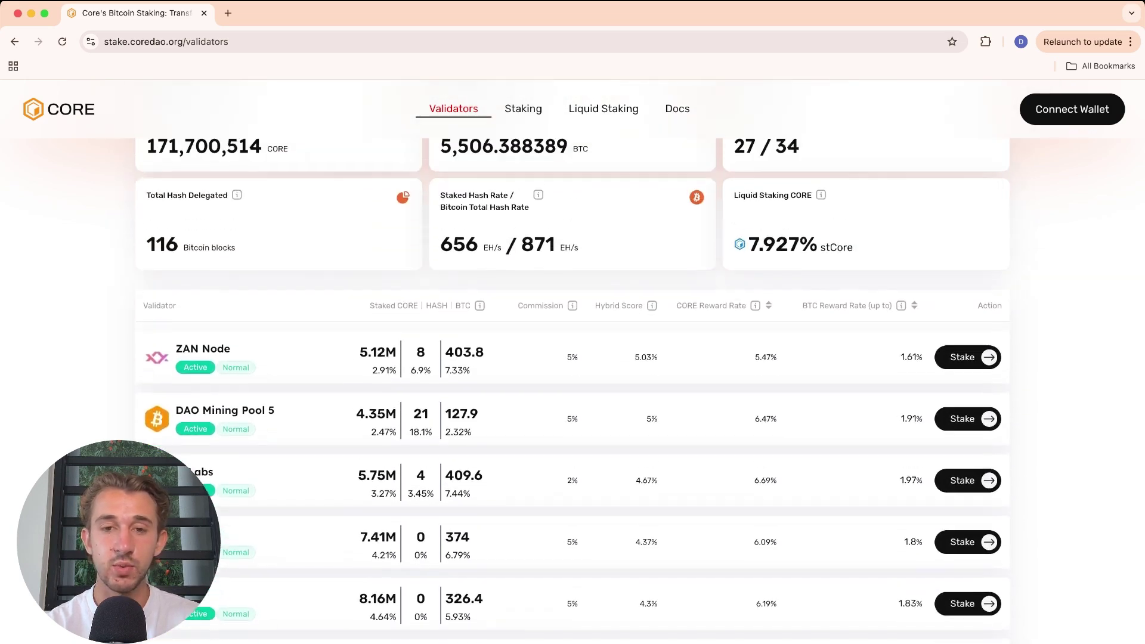
{"action": "scroll", "coordinate": [323, 137], "scroll_direction": "up", "scroll_amount": 2}
Step: On the Staking Calculator, look through the validators available for BTC delegation
{"action": "left_click", "coordinate": [520, 114]}
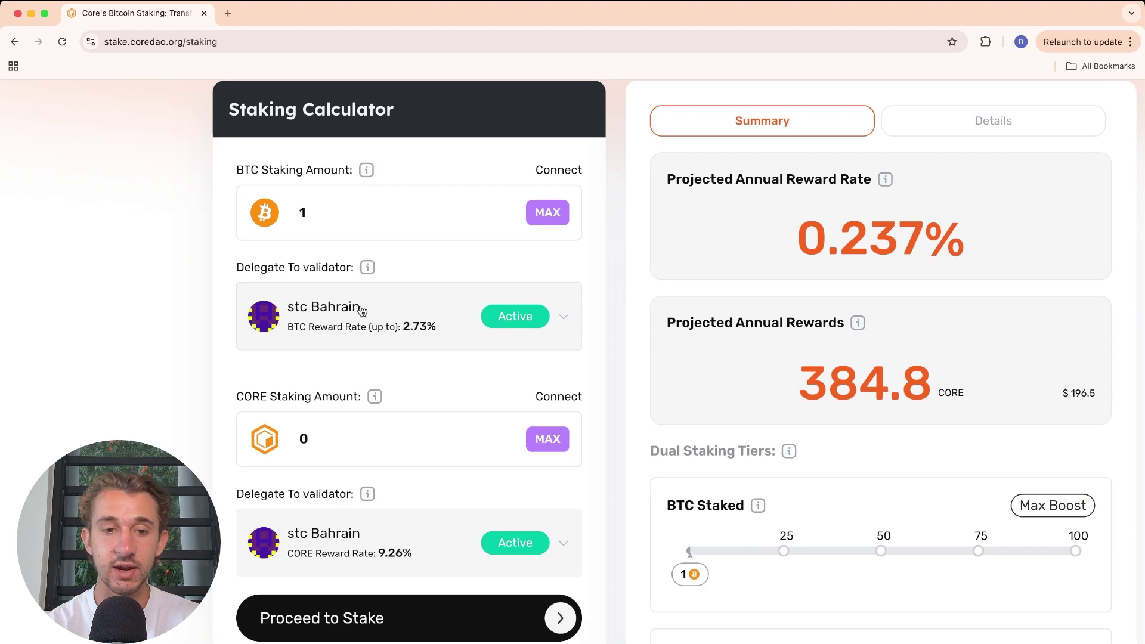
{"action": "left_click", "coordinate": [362, 305]}
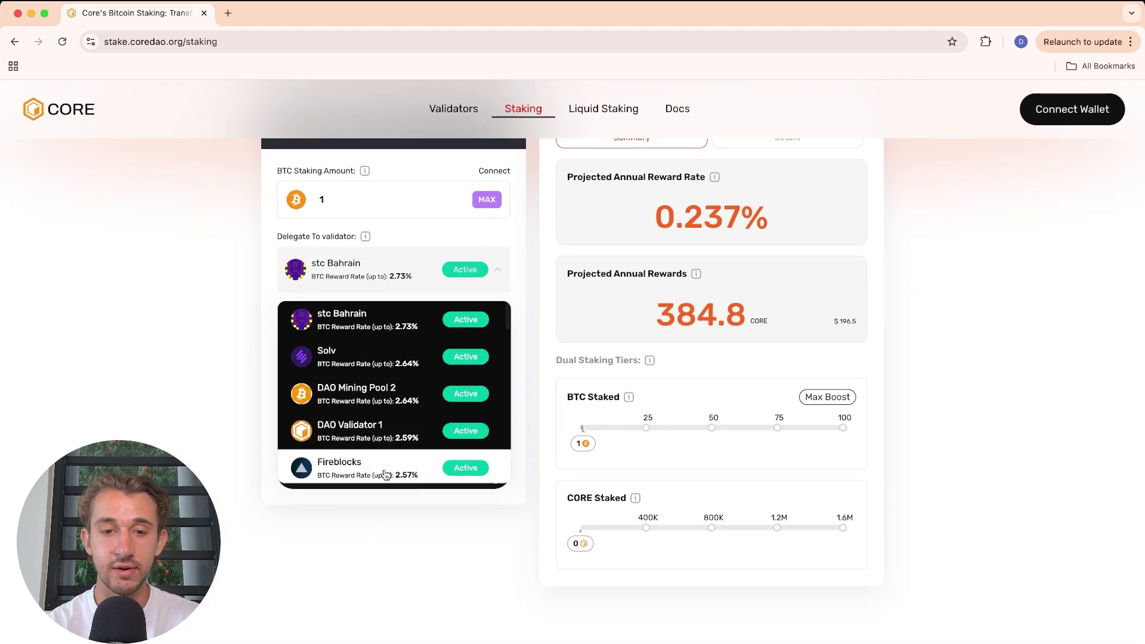
{"action": "scroll", "coordinate": [384, 525], "scroll_direction": "down", "scroll_amount": 5}
{"action": "scroll", "coordinate": [390, 436], "scroll_direction": "down", "scroll_amount": 2}
{"action": "scroll", "coordinate": [390, 436], "scroll_direction": "up", "scroll_amount": 6}
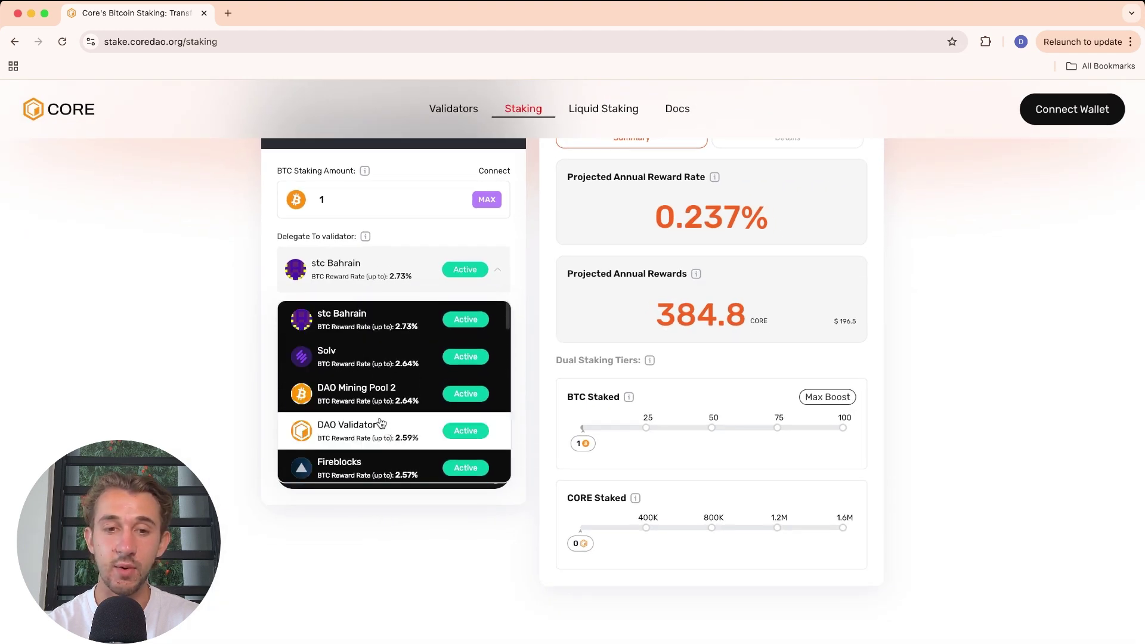
{"action": "left_click", "coordinate": [265, 293]}
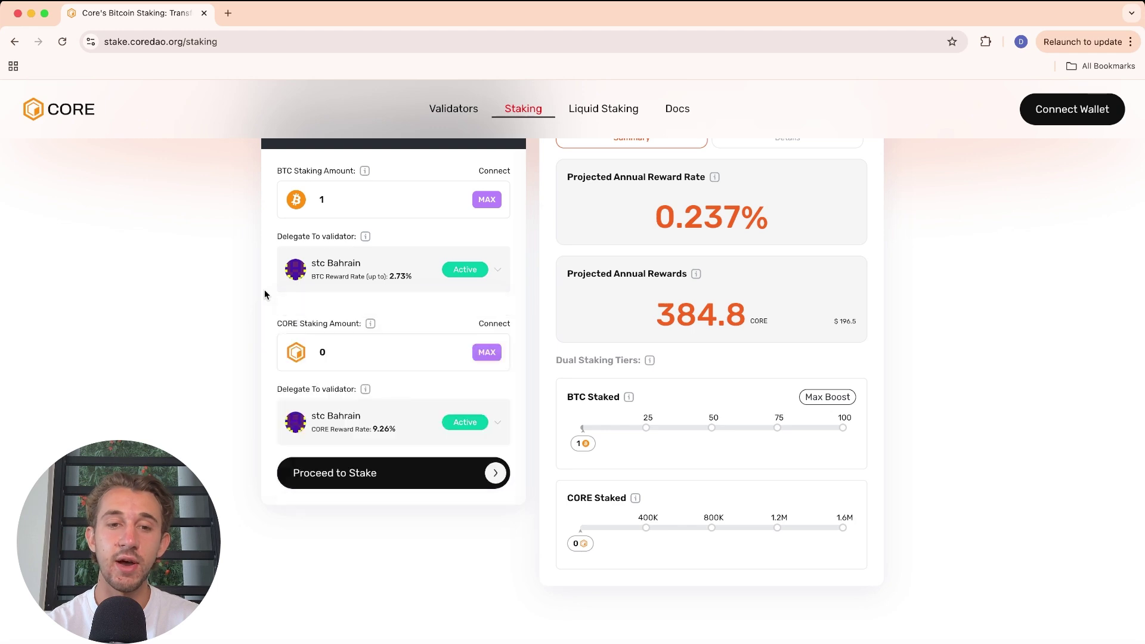
Step: Return to the validators table and bring up the ZAN Node validator's details
{"action": "left_click", "coordinate": [454, 108]}
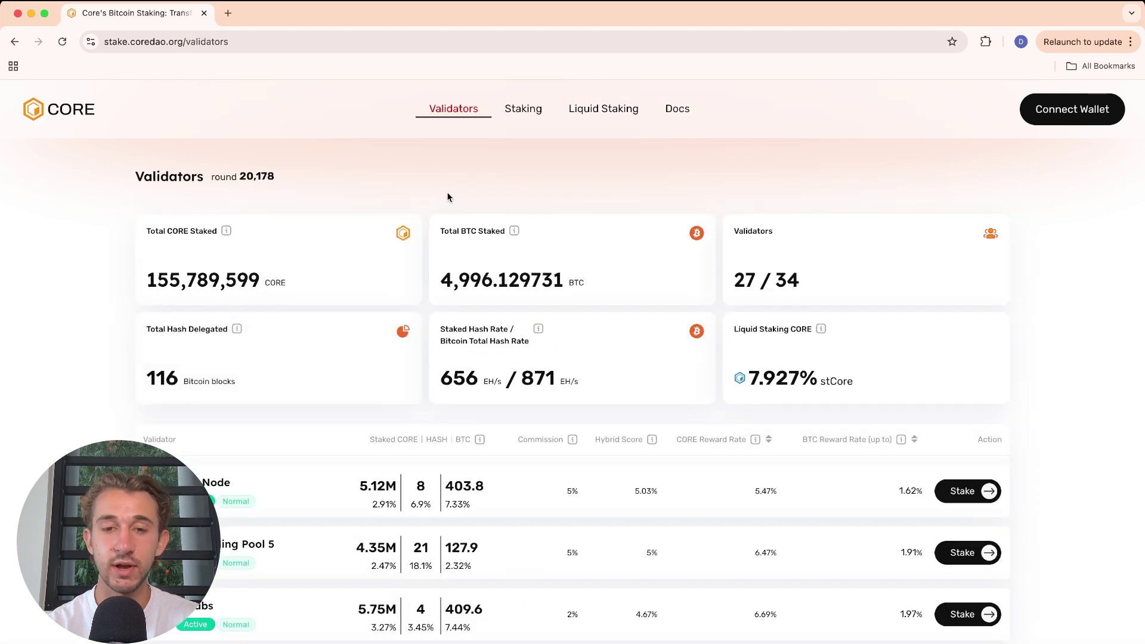
{"action": "scroll", "coordinate": [382, 231], "scroll_direction": "down", "scroll_amount": 3}
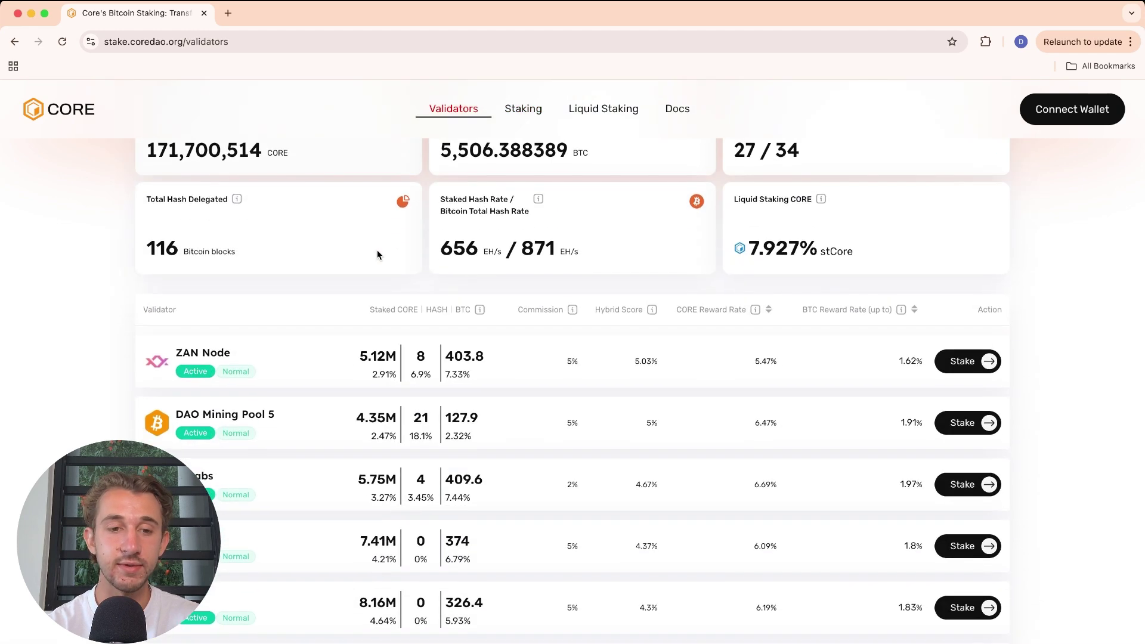
{"action": "left_click", "coordinate": [319, 356]}
Step: Inspect ZAN Node's 1.62% BTC rate, 403.8411 BTC and 5,118,350 CORE, then return to Staking
{"action": "scroll", "coordinate": [233, 379], "scroll_direction": "down", "scroll_amount": 2}
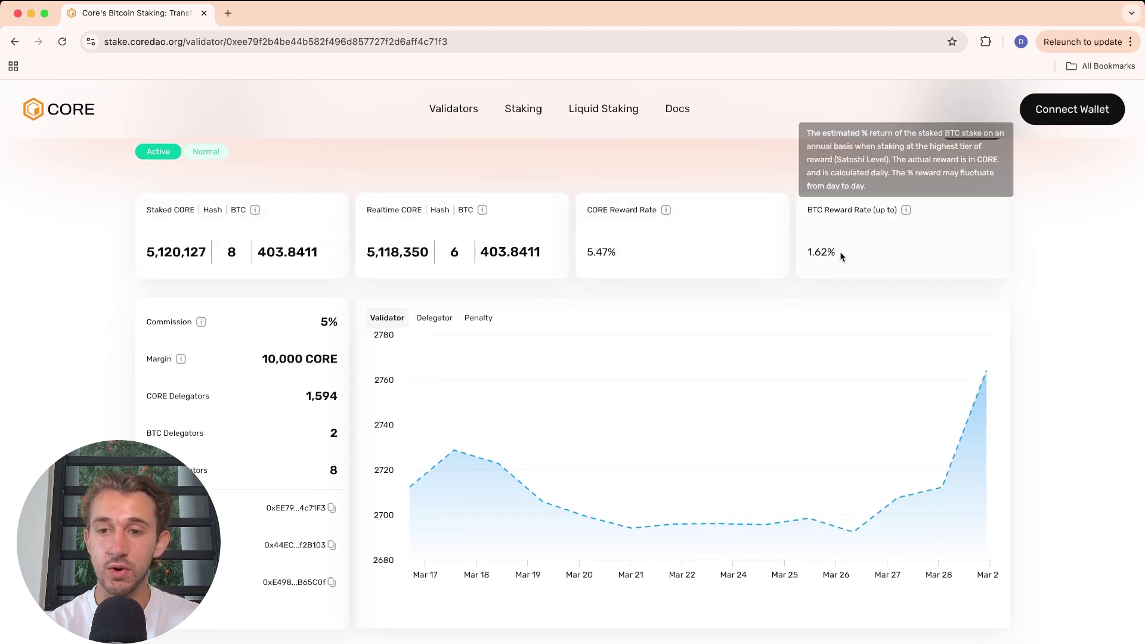
{"action": "left_click_drag", "start_coordinate": [839, 252], "coordinate": [810, 220]}
{"action": "left_click", "coordinate": [471, 246]}
{"action": "left_click_drag", "start_coordinate": [472, 246], "coordinate": [545, 253]}
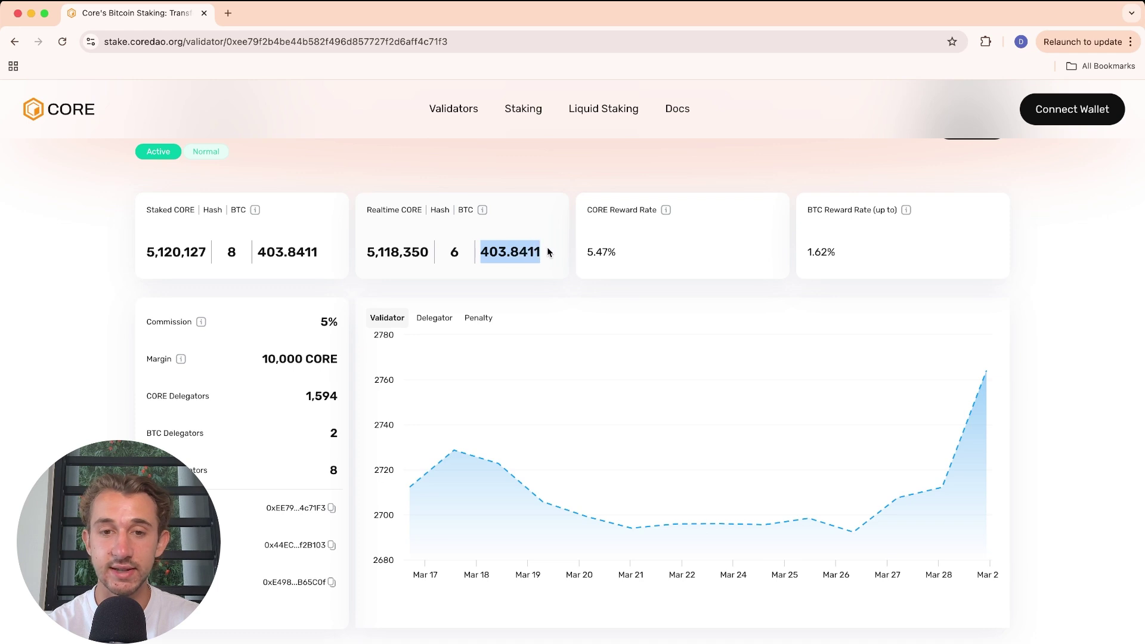
{"action": "left_click", "coordinate": [545, 253]}
{"action": "double_click", "coordinate": [455, 252]}
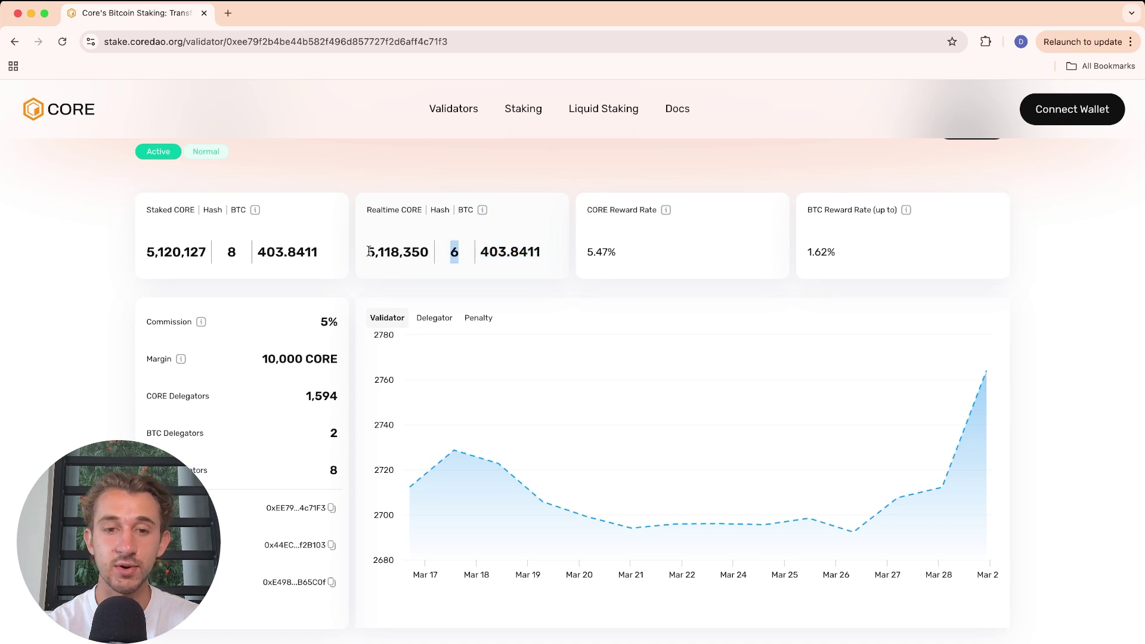
{"action": "left_click_drag", "start_coordinate": [369, 252], "coordinate": [424, 252]}
{"action": "left_click", "coordinate": [424, 251]}
{"action": "scroll", "coordinate": [345, 246], "scroll_direction": "up", "scroll_amount": 2}
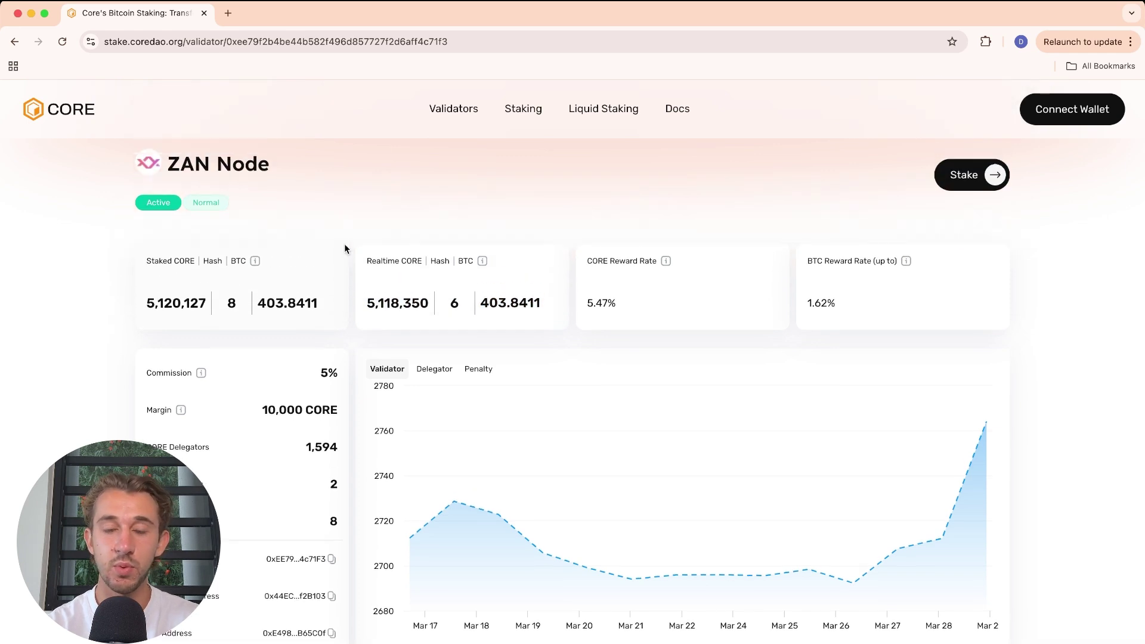
{"action": "left_click", "coordinate": [521, 117]}
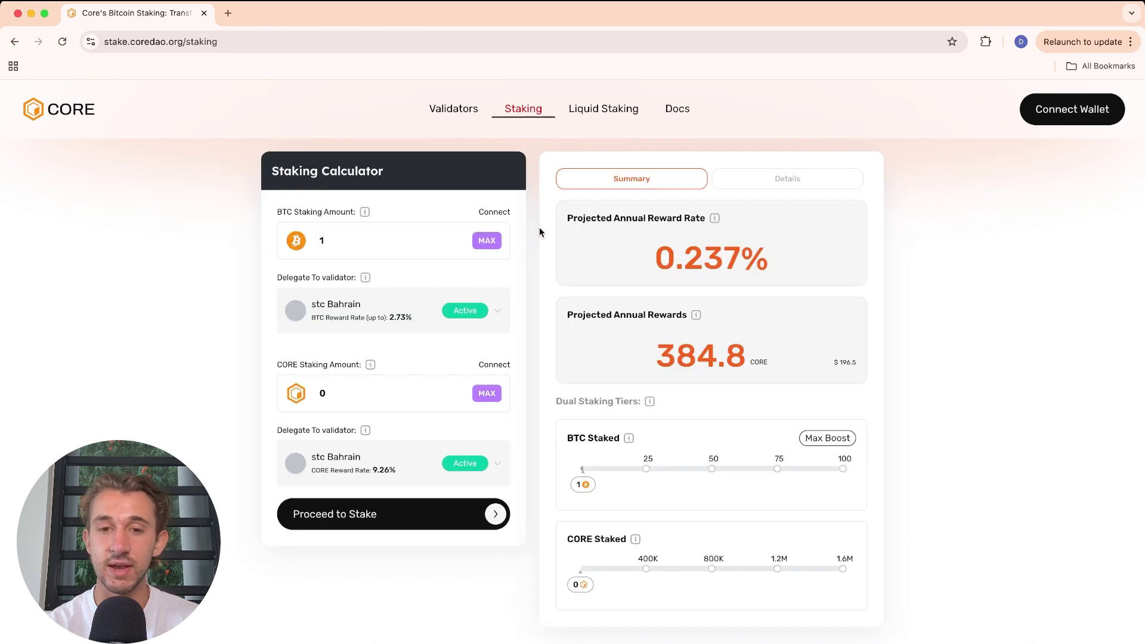
{"action": "left_click_drag", "start_coordinate": [396, 175], "coordinate": [266, 173]}
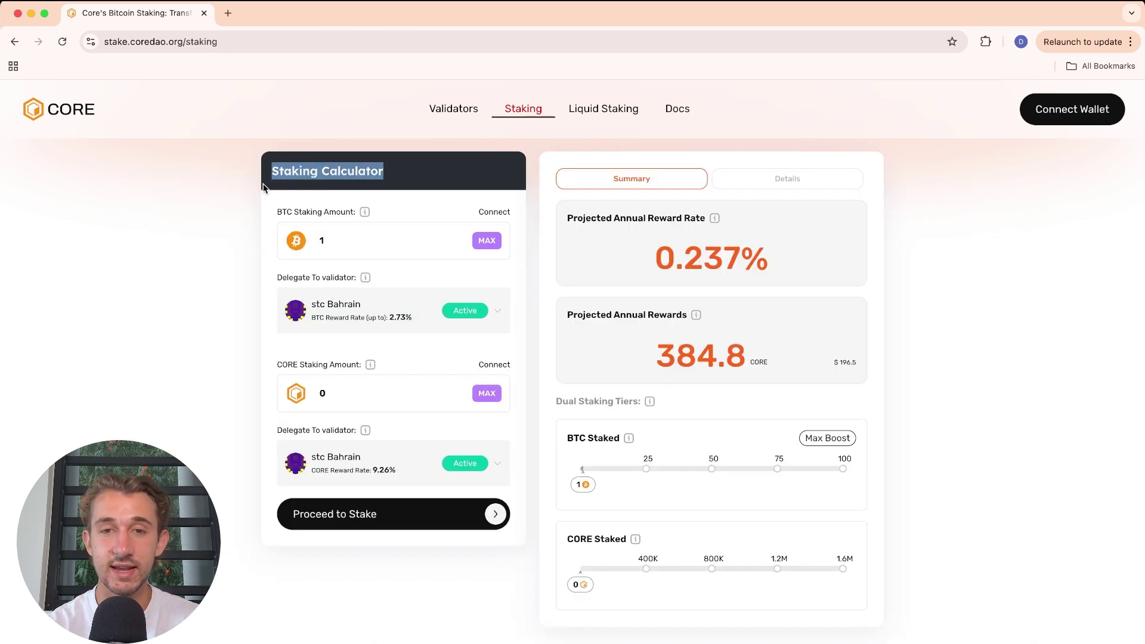
{"action": "left_click", "coordinate": [263, 187]}
{"action": "left_click_drag", "start_coordinate": [325, 238], "coordinate": [312, 228]}
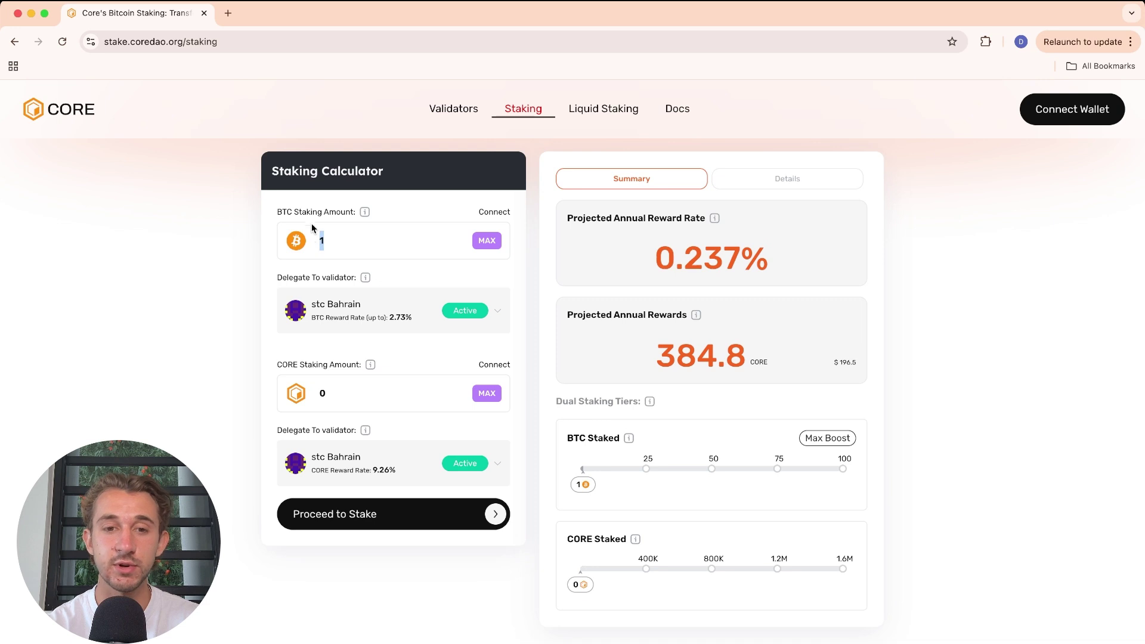
{"action": "left_click", "coordinate": [616, 229]}
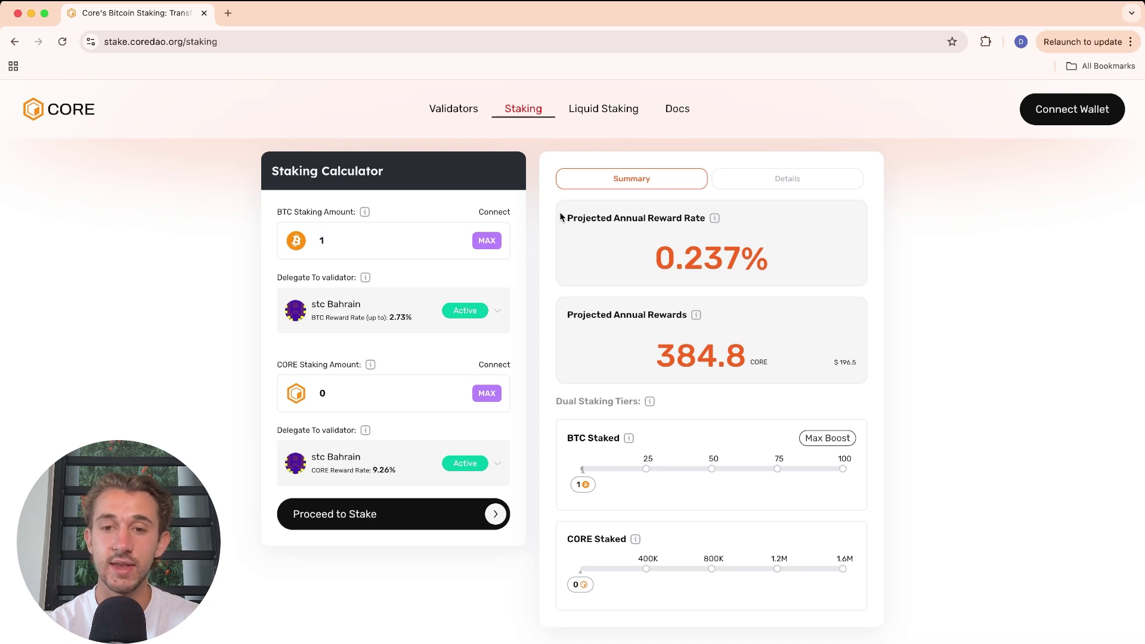
{"action": "left_click_drag", "start_coordinate": [561, 217], "coordinate": [750, 221]}
{"action": "left_click", "coordinate": [648, 253]}
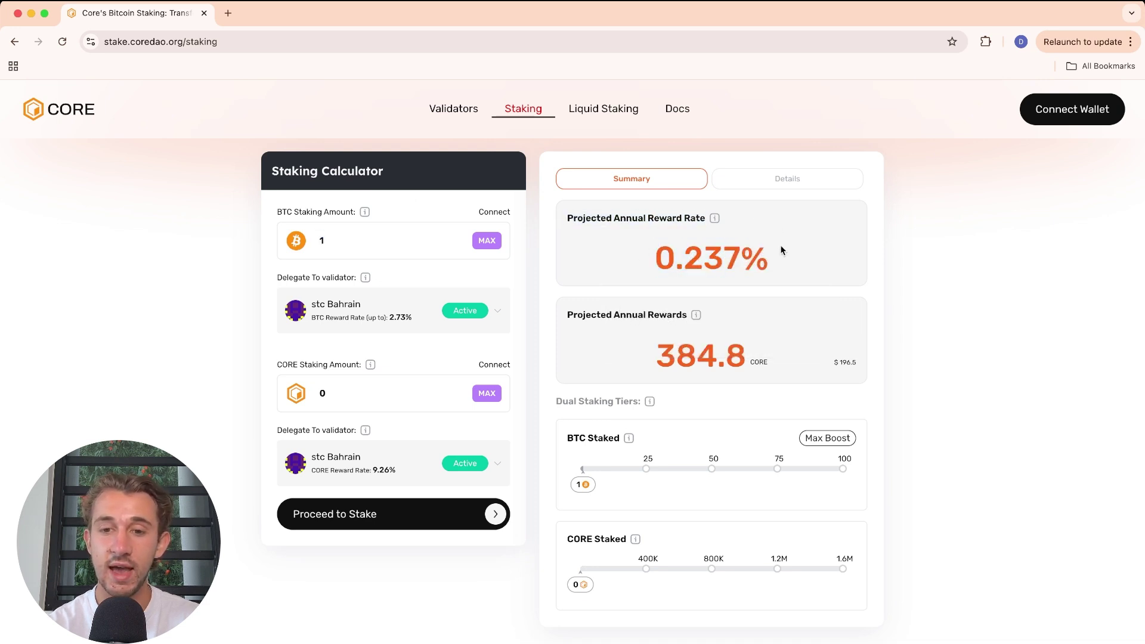
{"action": "left_click_drag", "start_coordinate": [628, 355], "coordinate": [736, 360]}
{"action": "left_click", "coordinate": [787, 357]}
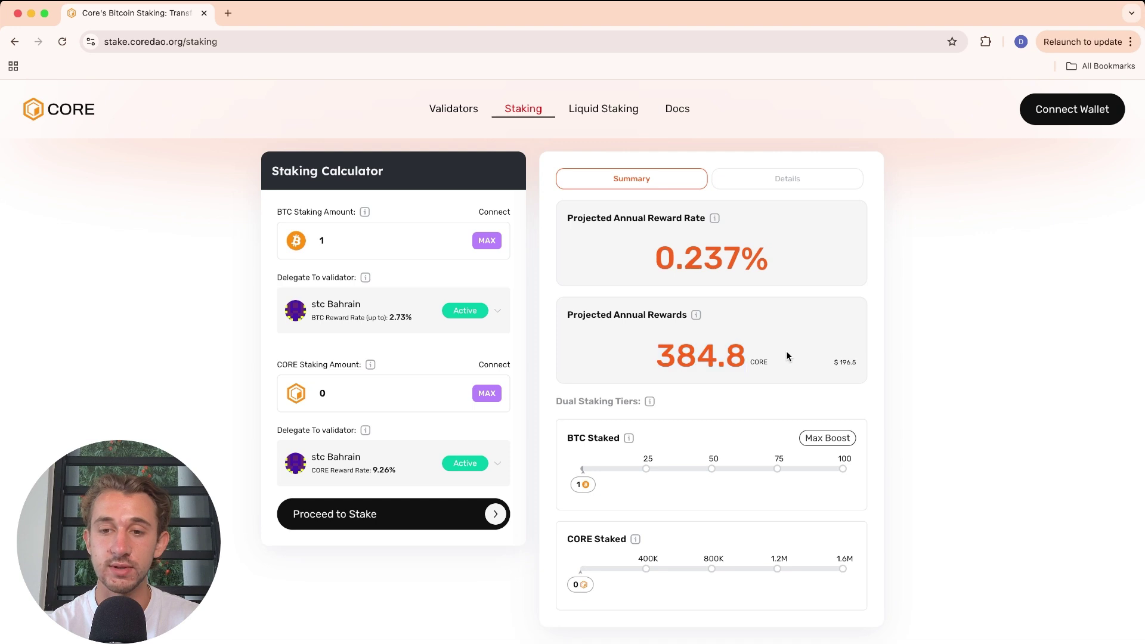
{"action": "double_click", "coordinate": [683, 251]}
{"action": "left_click", "coordinate": [745, 251]}
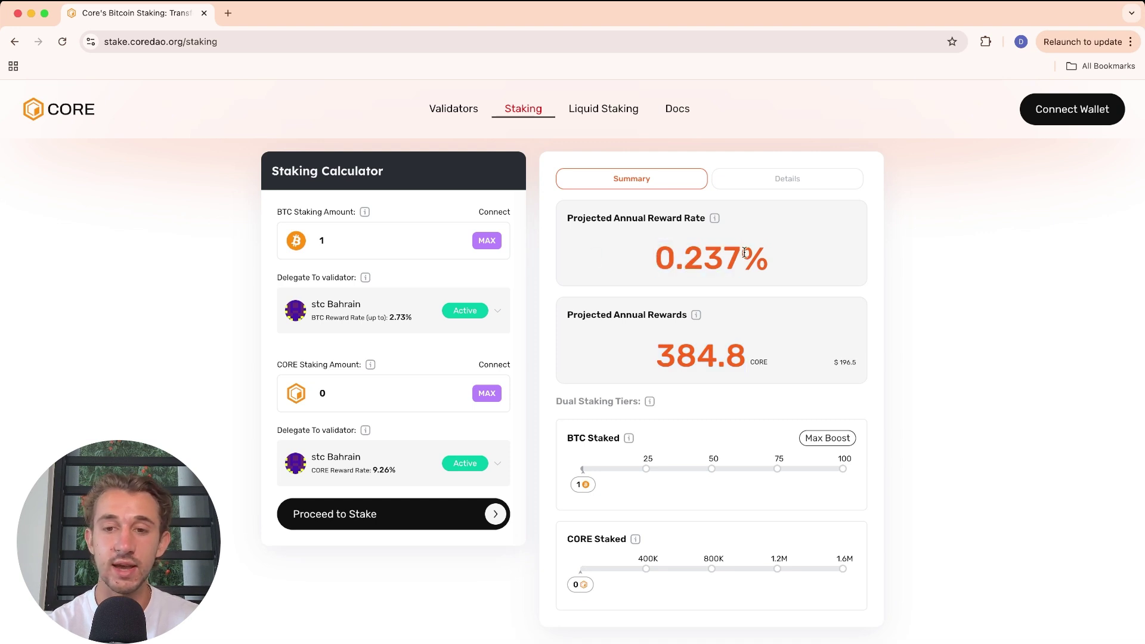
{"action": "left_click", "coordinate": [407, 307]}
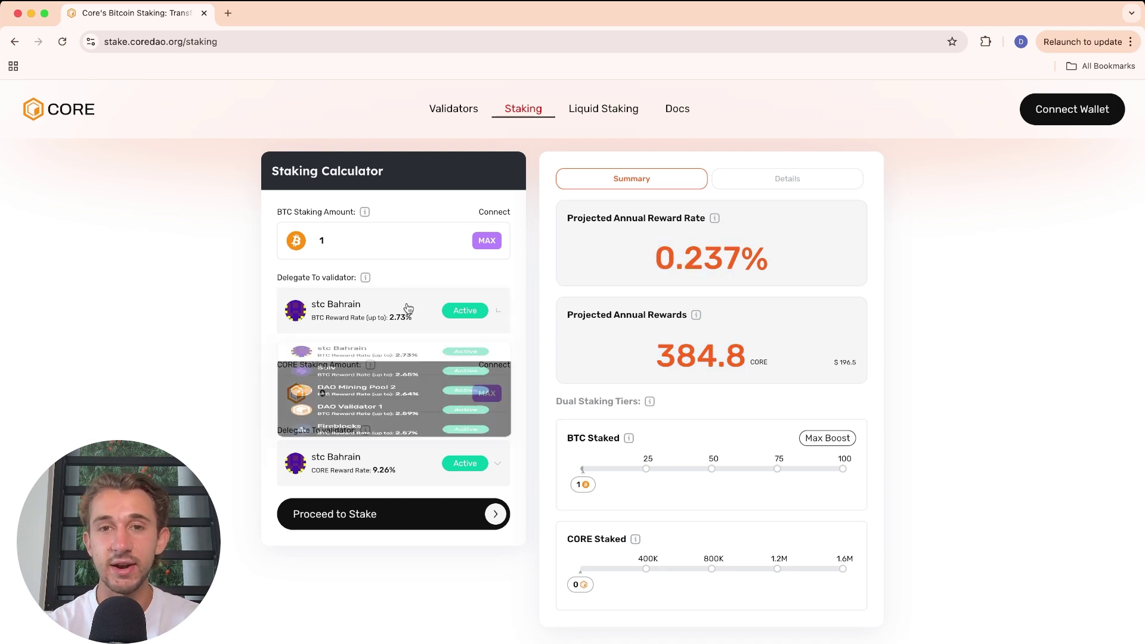
{"action": "scroll", "coordinate": [385, 418], "scroll_direction": "up", "scroll_amount": 1}
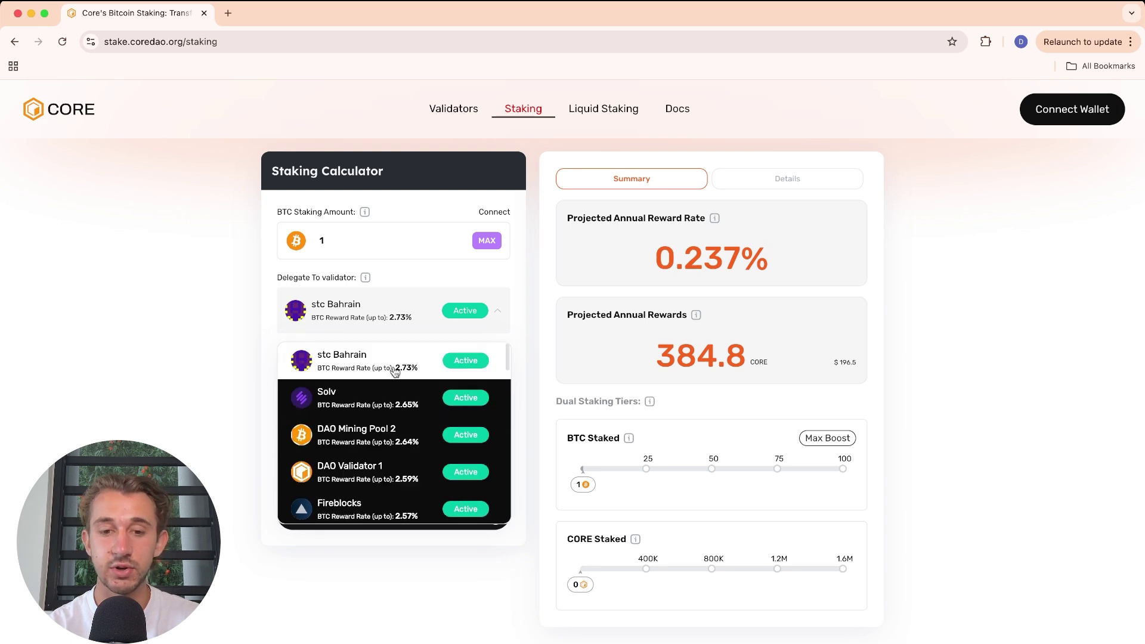
{"action": "scroll", "coordinate": [399, 444], "scroll_direction": "down", "scroll_amount": 4}
{"action": "scroll", "coordinate": [401, 434], "scroll_direction": "up", "scroll_amount": 4}
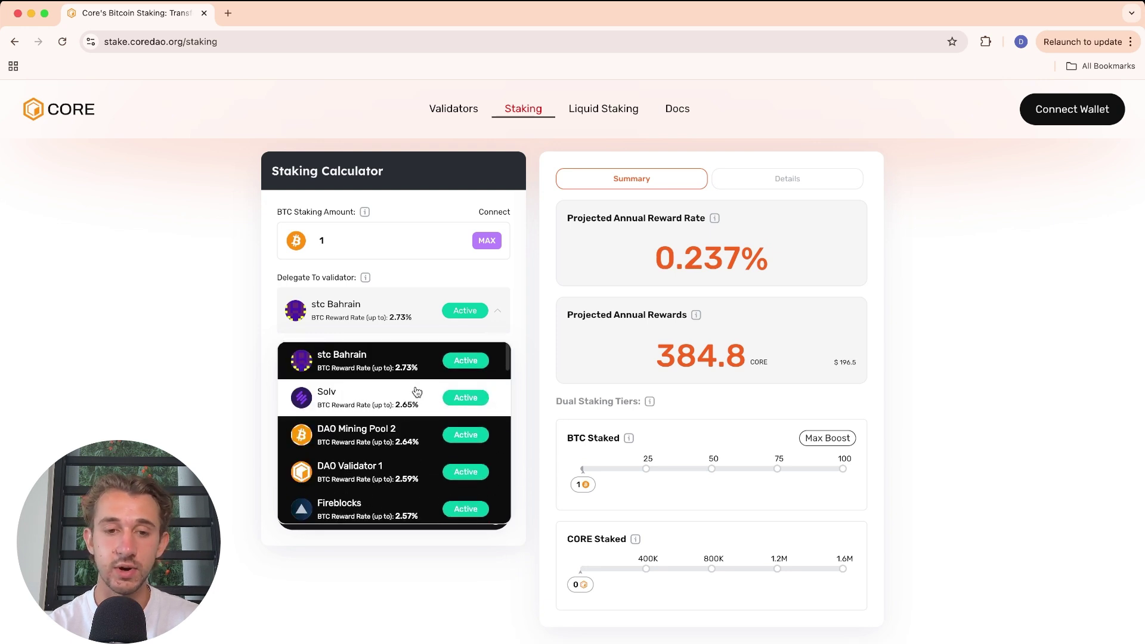
{"action": "left_click", "coordinate": [368, 327]}
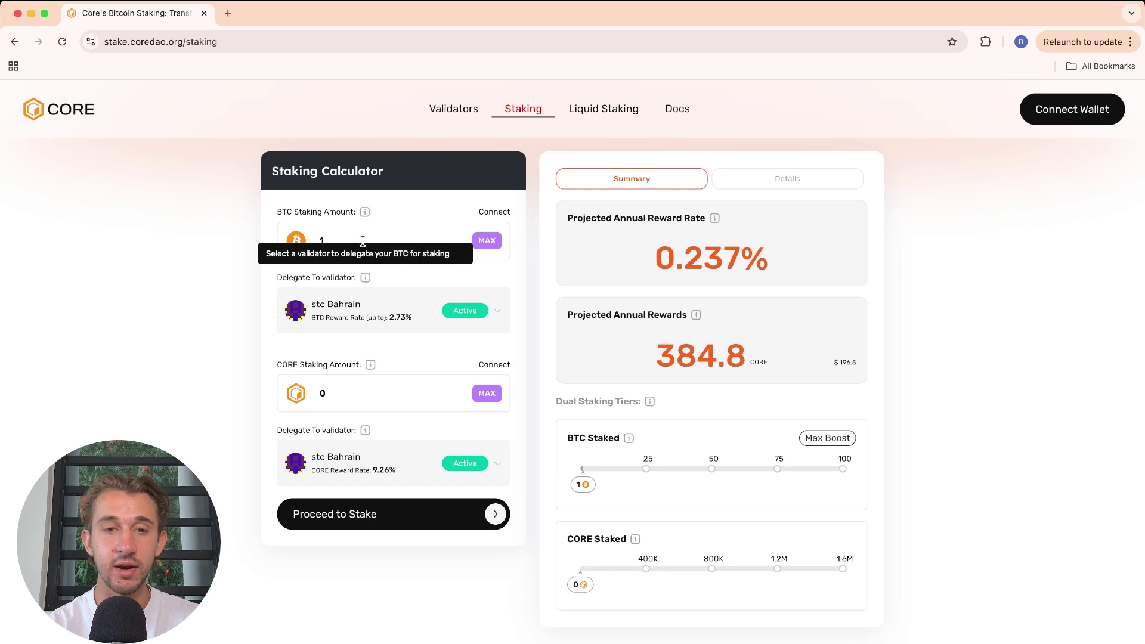
{"action": "left_click_drag", "start_coordinate": [363, 241], "coordinate": [267, 240]}
Step: Enter .01 BTC as the staking amount and connect the UniSat bitcoin wallet
{"action": "type", "text": ".01"}
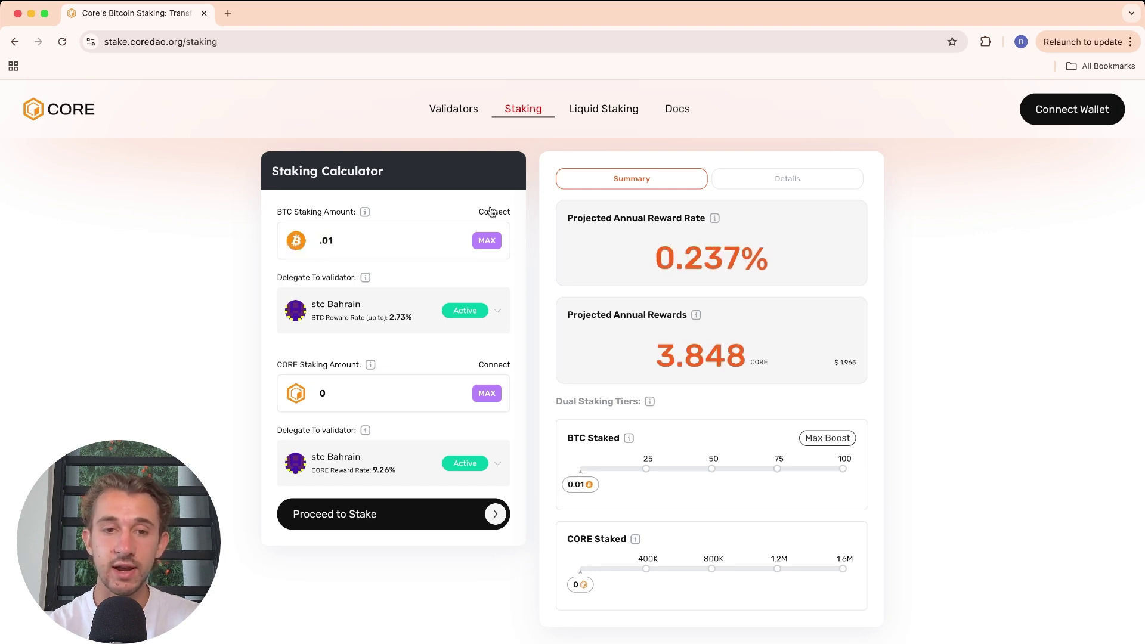
{"action": "scroll", "coordinate": [489, 209], "scroll_direction": "up", "scroll_amount": 5}
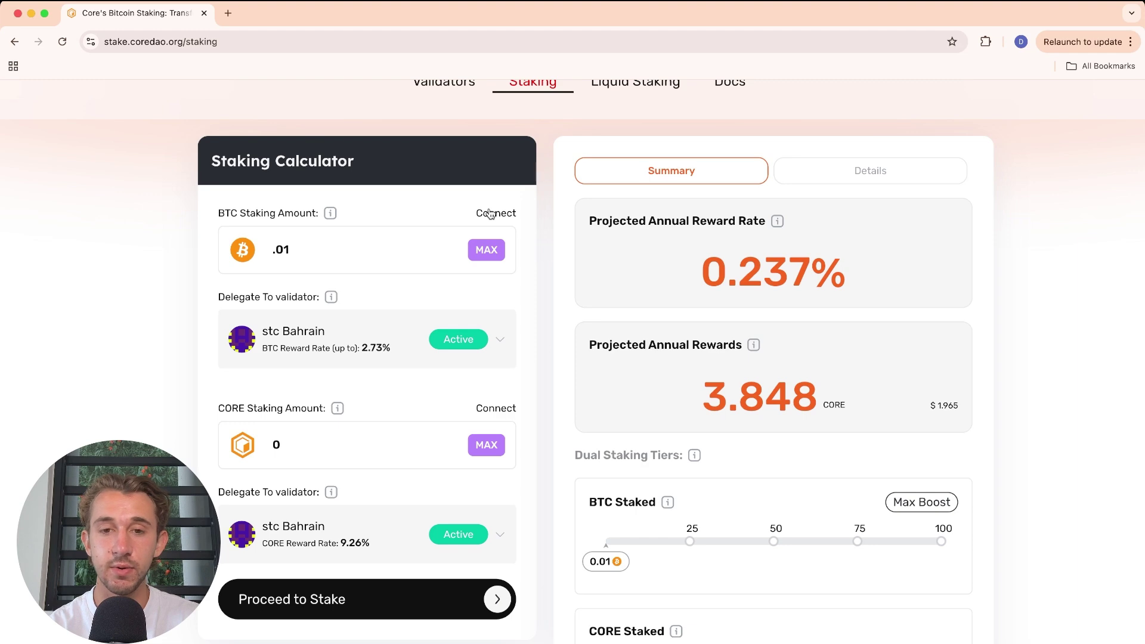
{"action": "left_click", "coordinate": [489, 213]}
{"action": "left_click", "coordinate": [514, 276]}
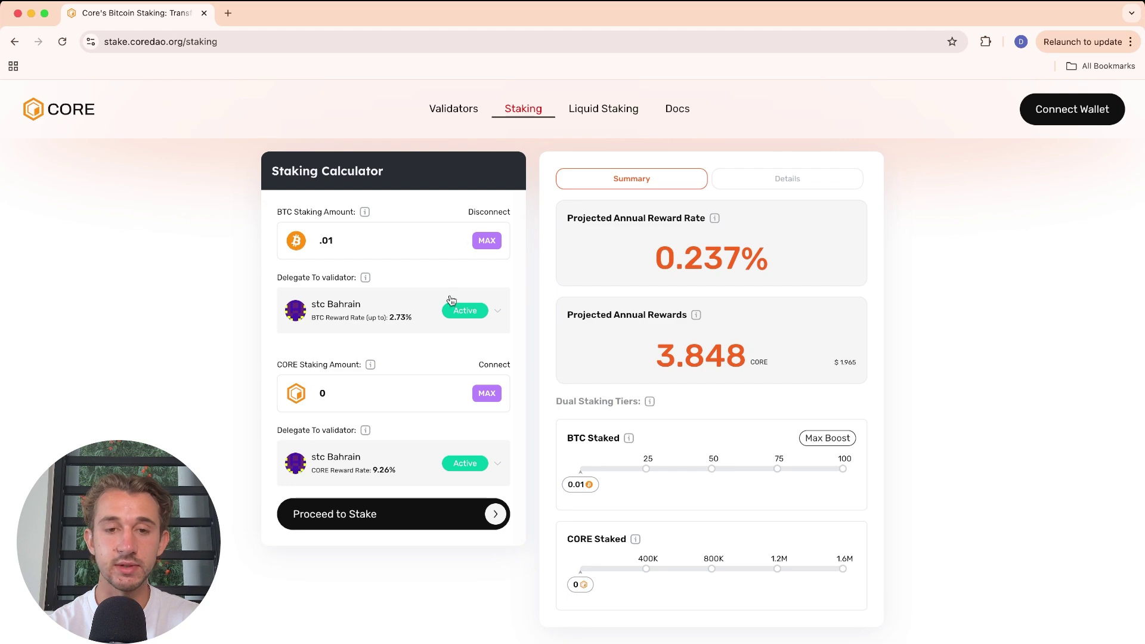
Step: Connect Rabby Wallet for CORE staking
{"action": "scroll", "coordinate": [520, 330], "scroll_direction": "down", "scroll_amount": 1}
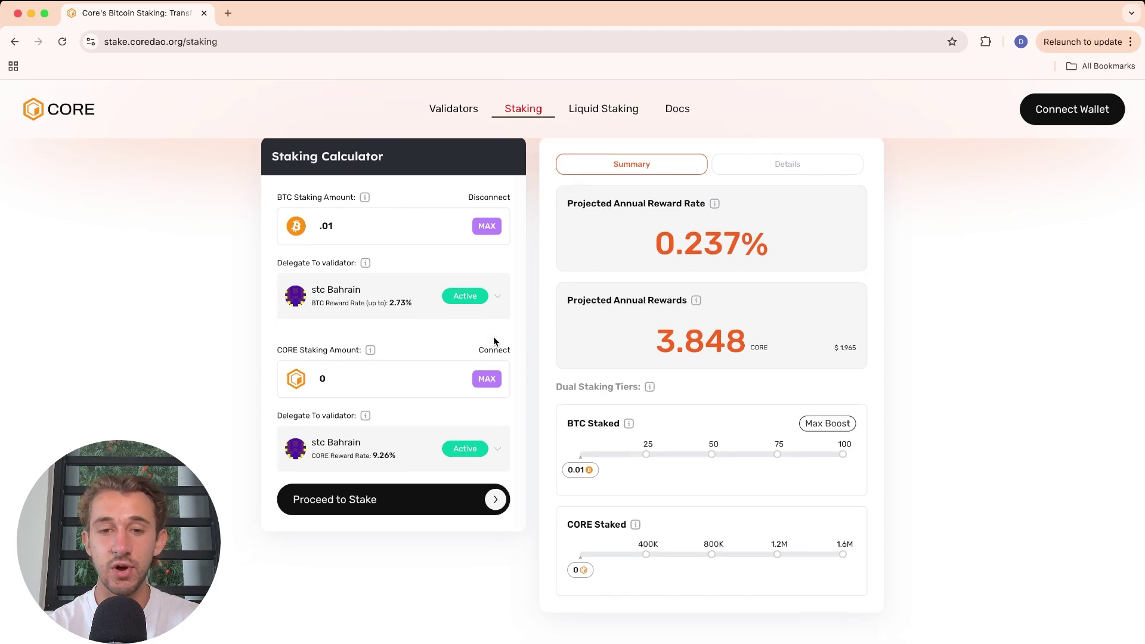
{"action": "scroll", "coordinate": [493, 336], "scroll_direction": "up", "scroll_amount": 3}
{"action": "left_click", "coordinate": [491, 358]}
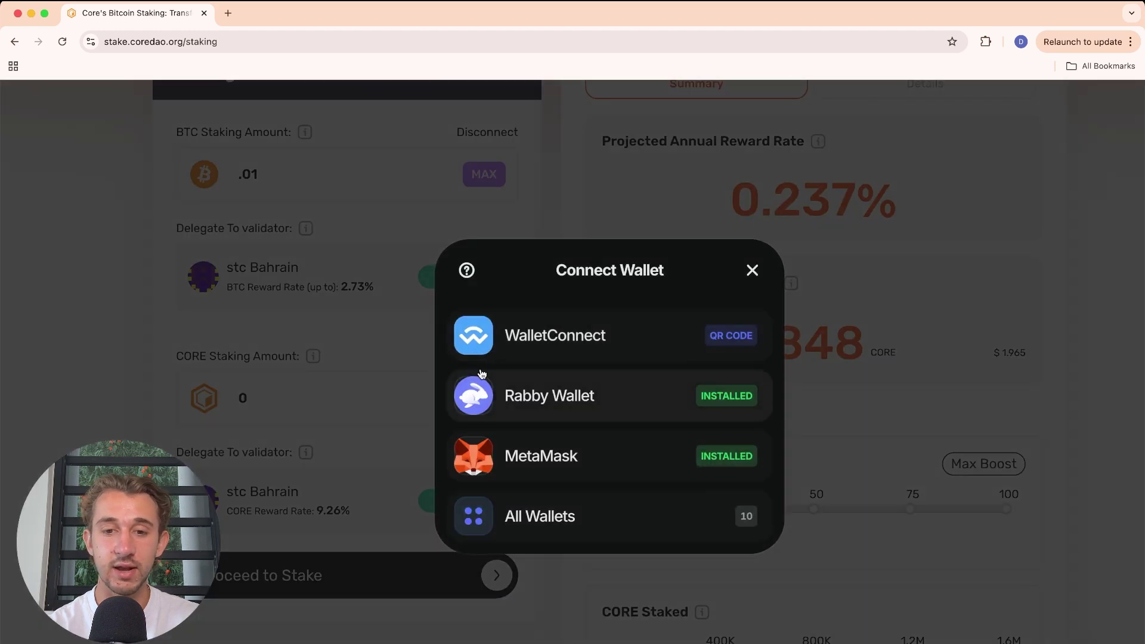
{"action": "scroll", "coordinate": [498, 361], "scroll_direction": "down", "scroll_amount": 3}
{"action": "left_click", "coordinate": [545, 374]}
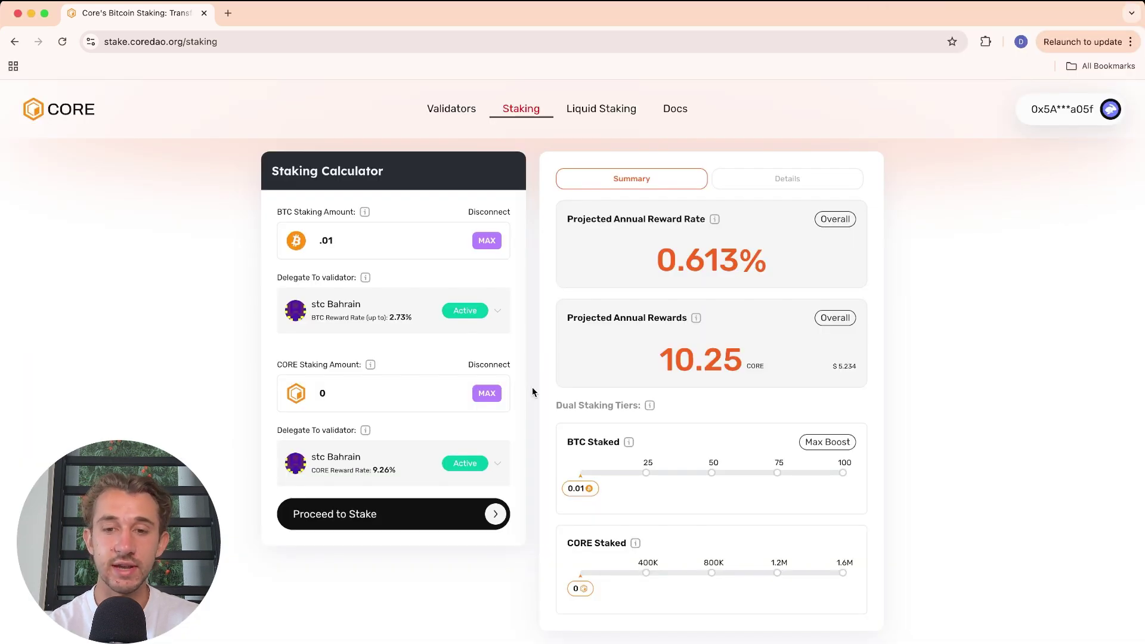
Step: Replace the CORE staking amount with 160
{"action": "left_click_drag", "start_coordinate": [636, 285], "coordinate": [751, 267]}
{"action": "left_click", "coordinate": [625, 330]}
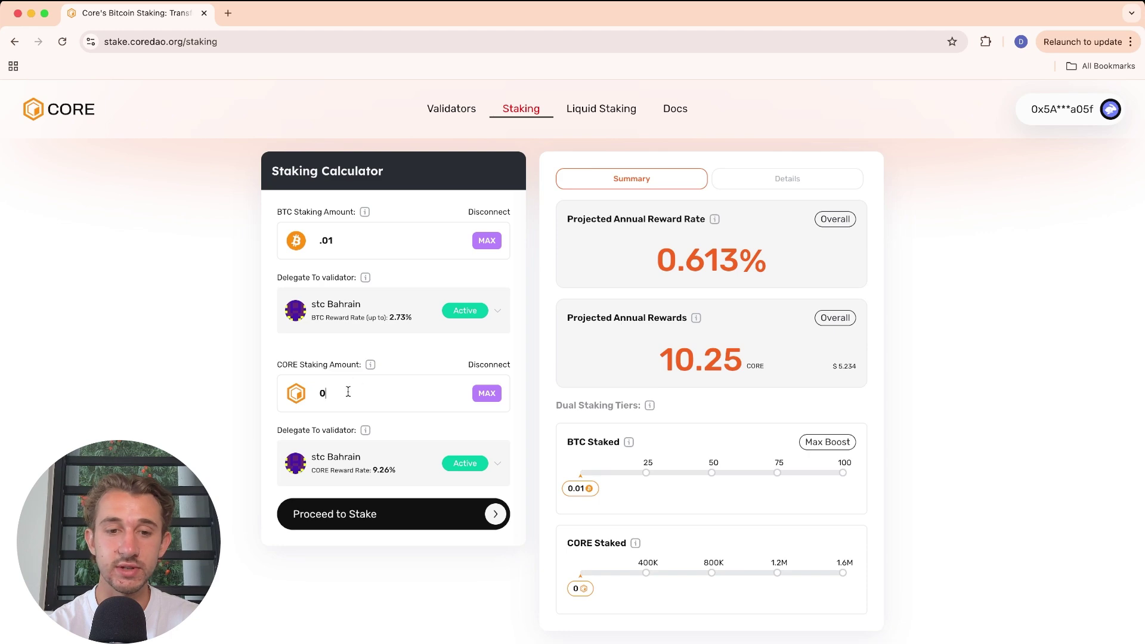
{"action": "left_click", "coordinate": [325, 392]}
{"action": "key", "text": "BackSpace"}
{"action": "type", "text": "160"}
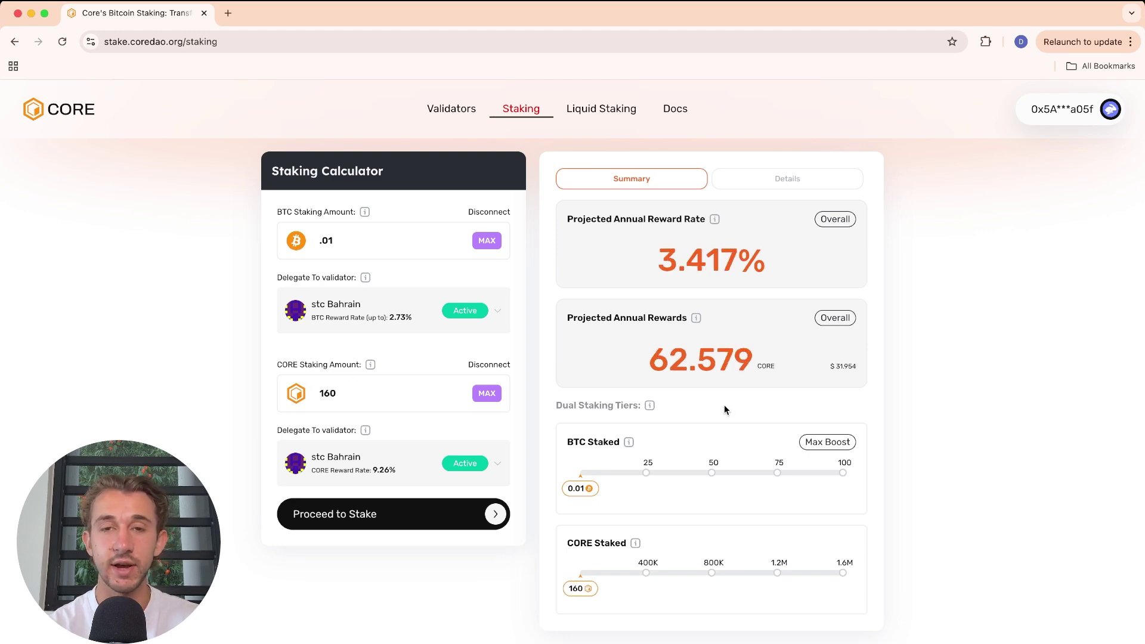
Step: Review the Dual Staking Tiers explanation, including the 1 : 16,000 Satoshi Tier ratio
{"action": "mouse_move", "coordinate": [650, 405]}
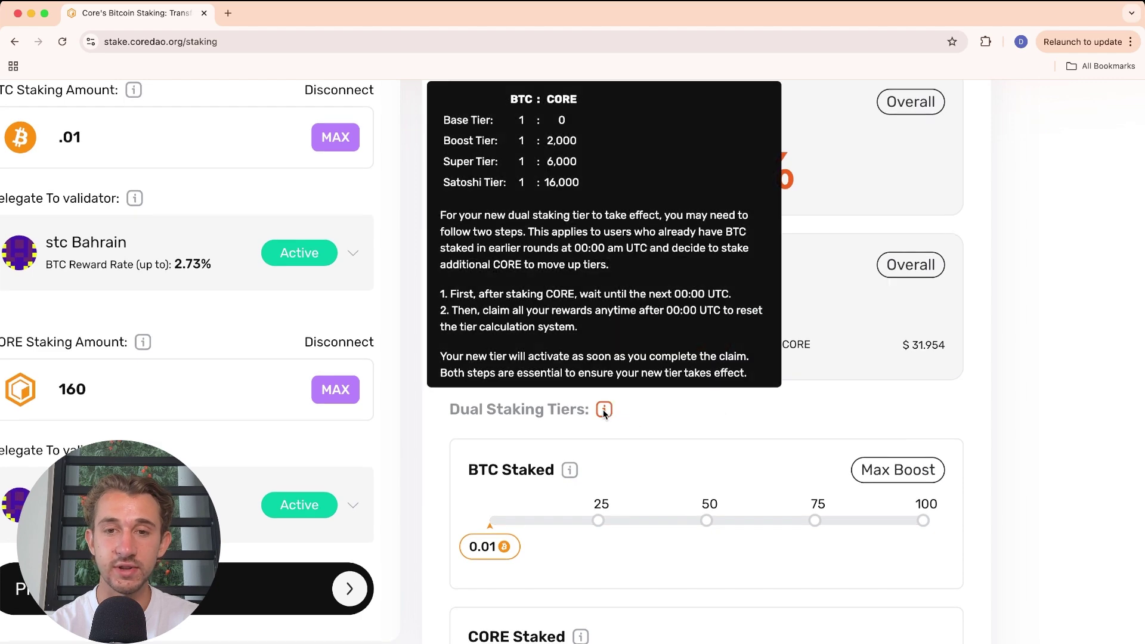
{"action": "scroll", "coordinate": [591, 245], "scroll_direction": "up", "scroll_amount": 5}
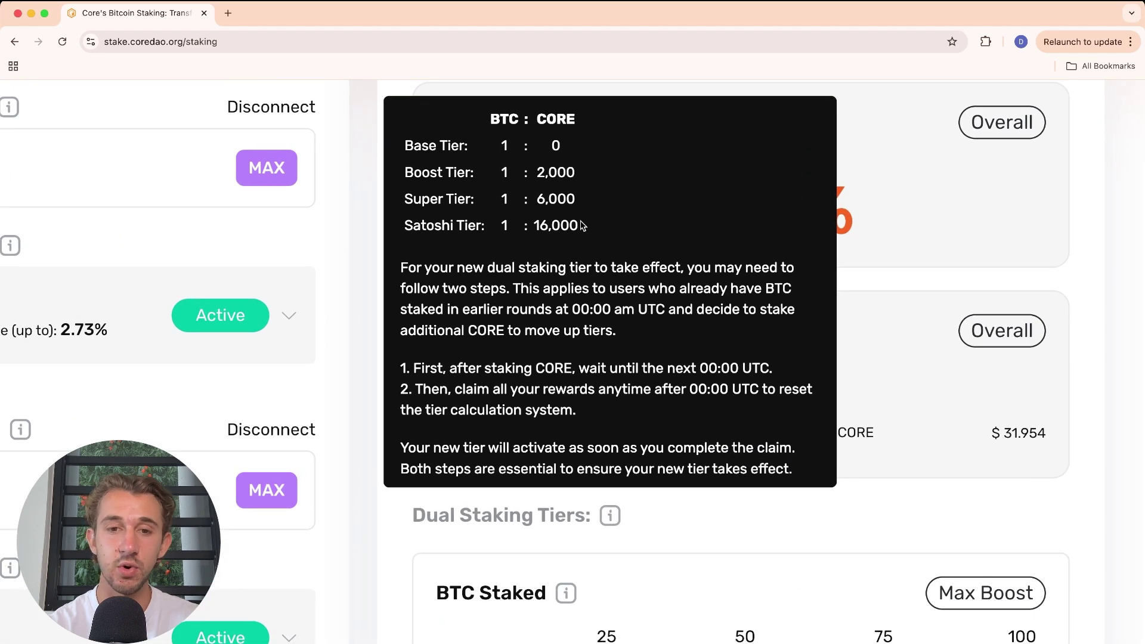
{"action": "left_click_drag", "start_coordinate": [581, 225], "coordinate": [372, 244]}
{"action": "left_click", "coordinate": [513, 237]}
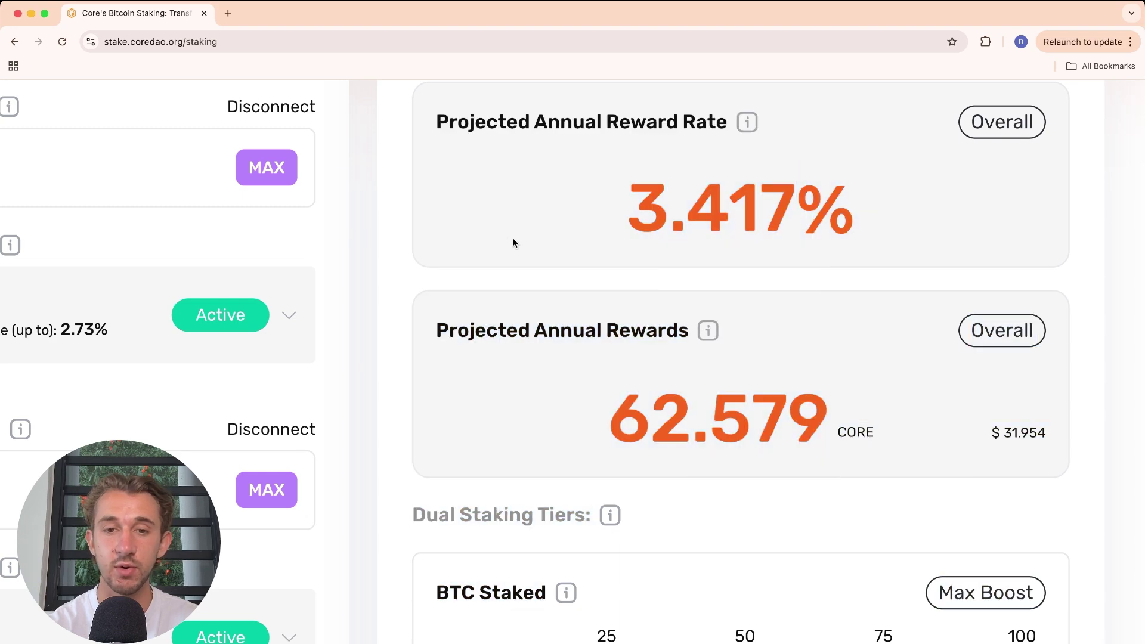
{"action": "mouse_move", "coordinate": [609, 515]}
{"action": "left_click_drag", "start_coordinate": [564, 249], "coordinate": [519, 251]}
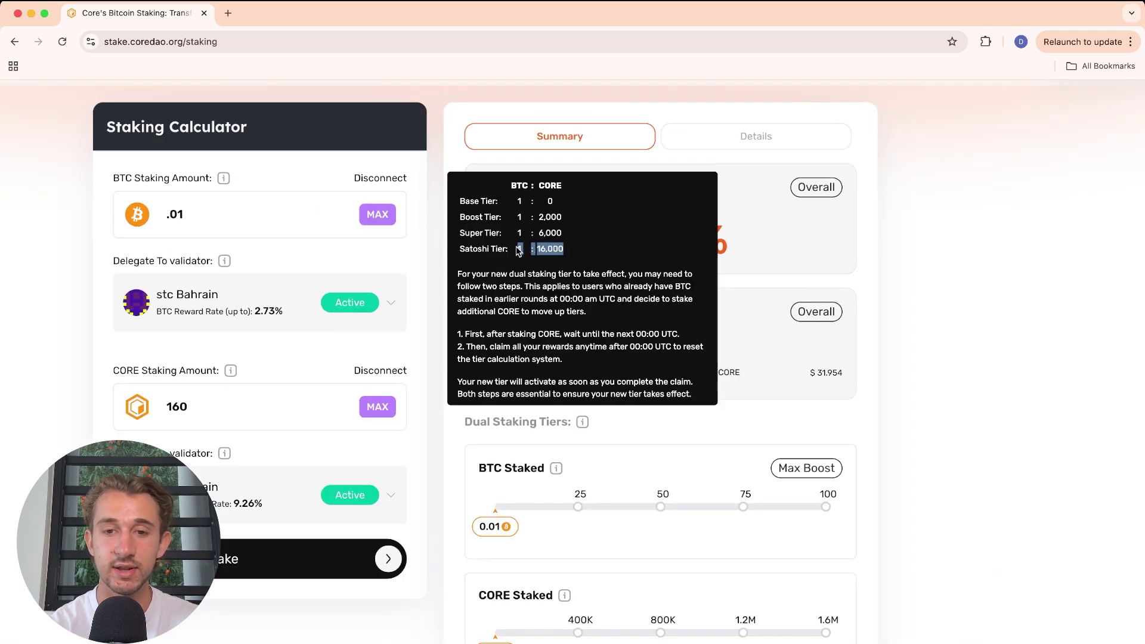
{"action": "left_click", "coordinate": [572, 269]}
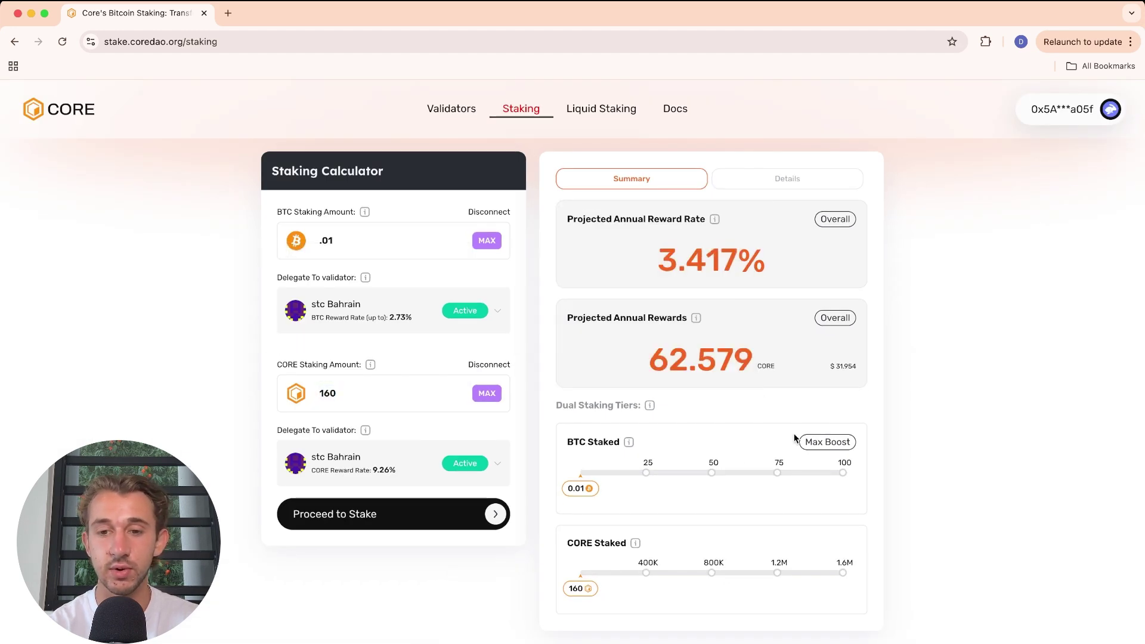
{"action": "mouse_move", "coordinate": [651, 403]}
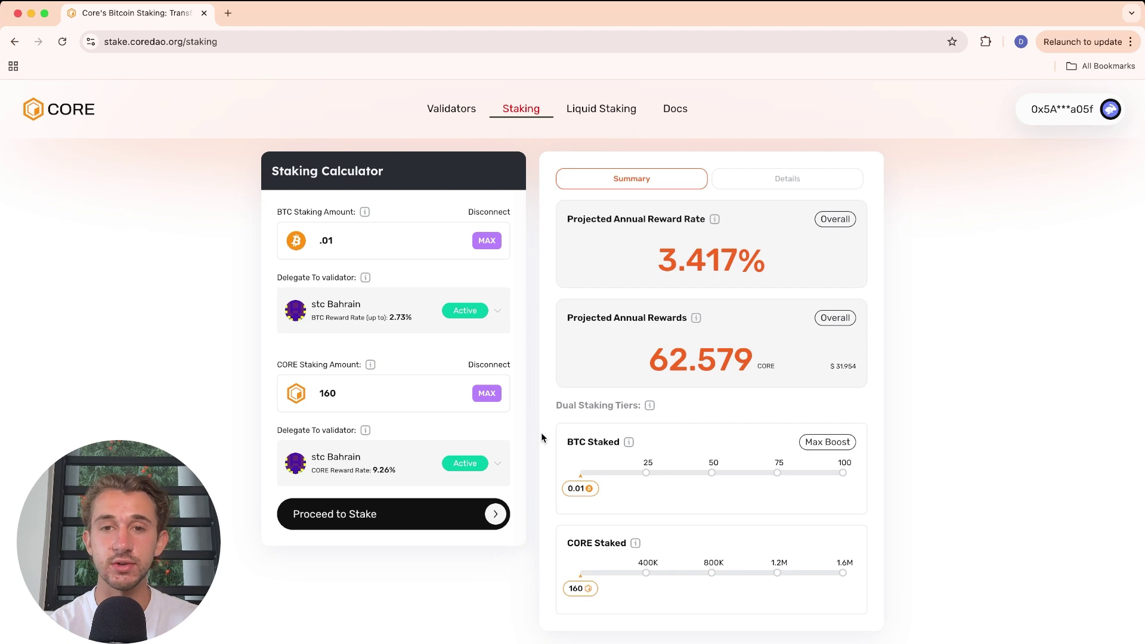
Step: Drag the tier sliders to 2 BTC staked and 86,710 CORE staked
{"action": "scroll", "coordinate": [590, 497], "scroll_direction": "up", "scroll_amount": 5}
{"action": "left_click", "coordinate": [589, 489]}
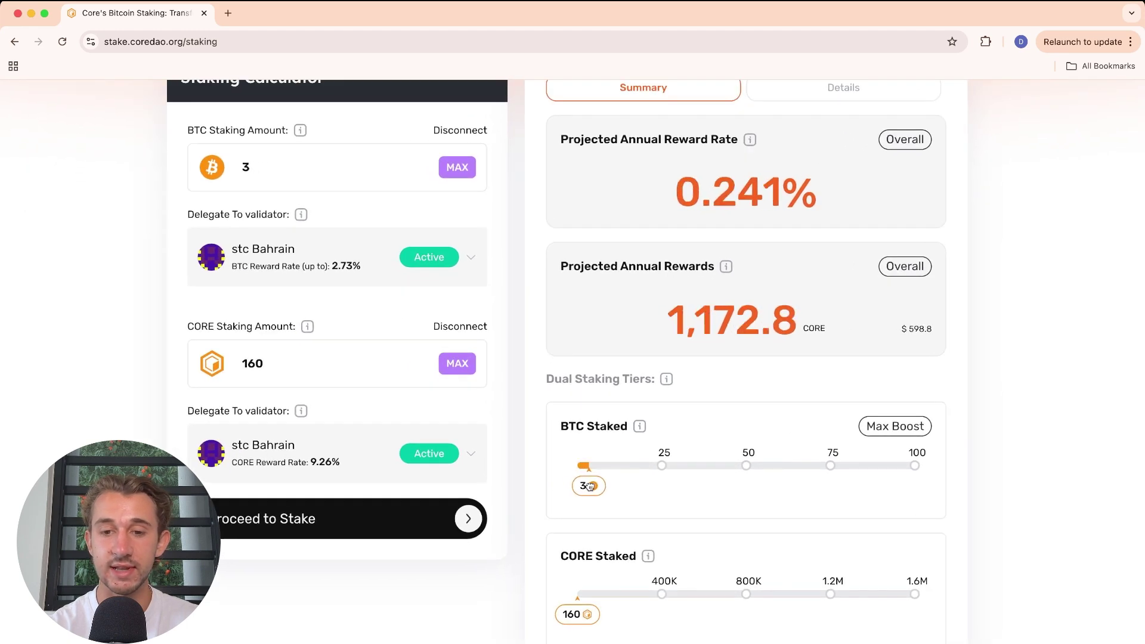
{"action": "left_click_drag", "start_coordinate": [589, 487], "coordinate": [583, 484]}
{"action": "left_click_drag", "start_coordinate": [579, 617], "coordinate": [621, 622]}
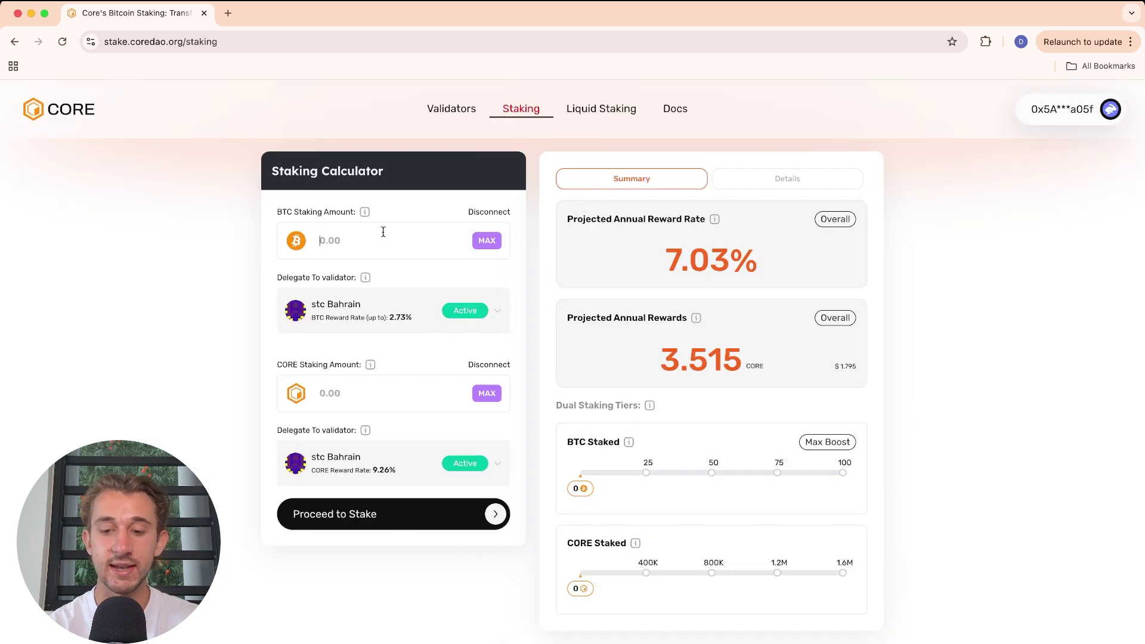
Step: Enter .01 BTC and confirm stc Bahrain stays selected as the validator
{"action": "type", "text": ".01"}
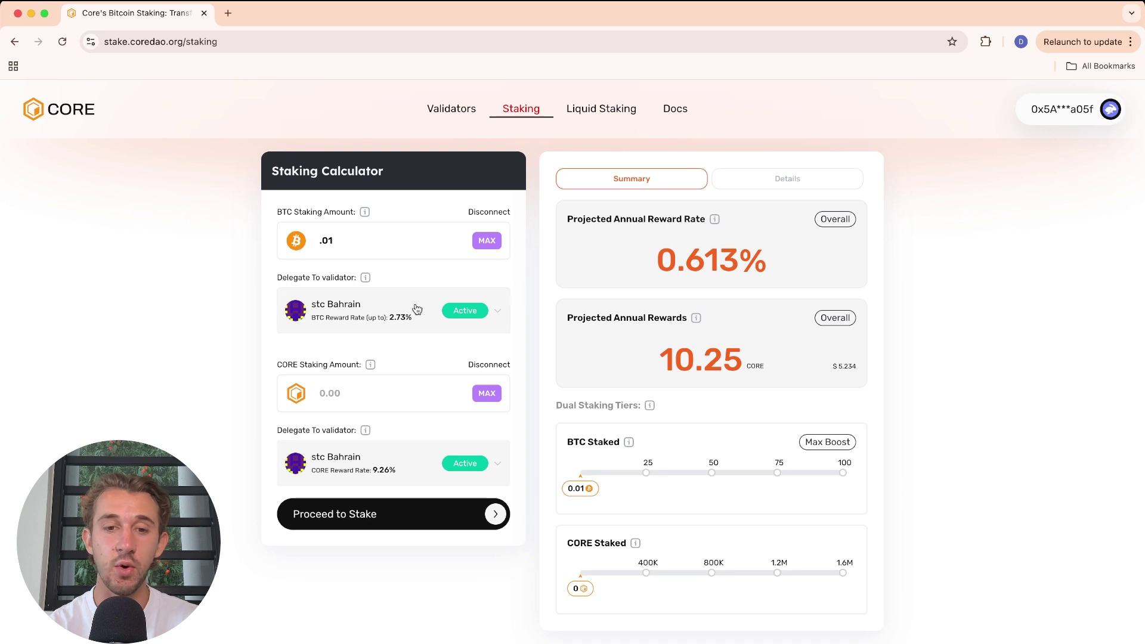
{"action": "left_click", "coordinate": [392, 329]}
{"action": "left_click", "coordinate": [255, 373]}
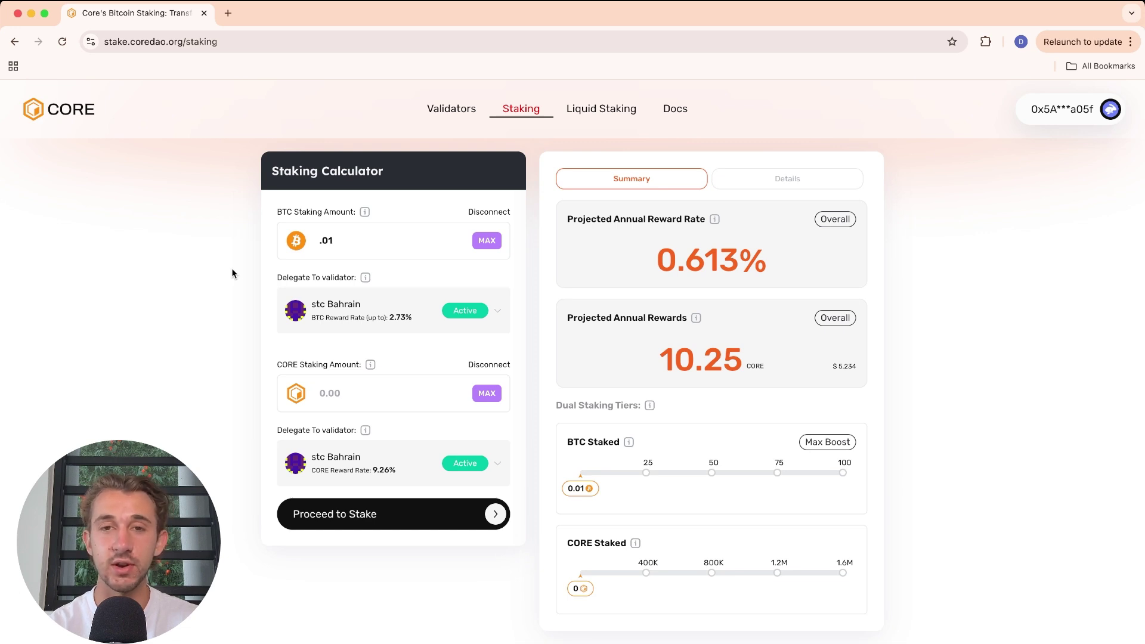
Step: Move to the Stake BTC form for .01 BTC with stc Bahrain and bring up the lock time picker
{"action": "left_click", "coordinate": [386, 513]}
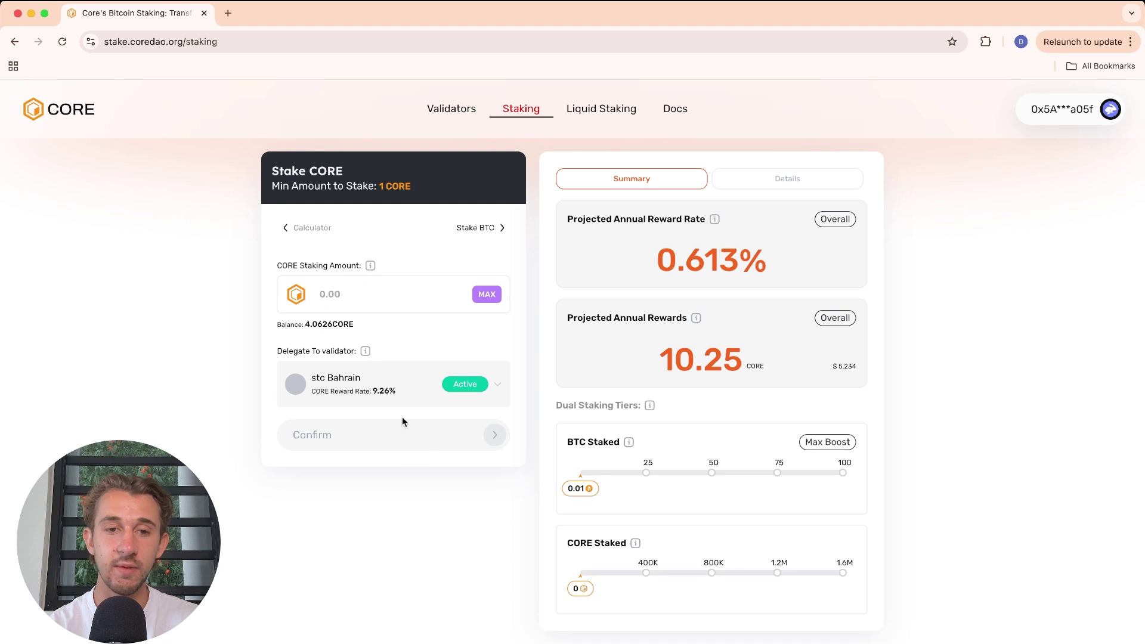
{"action": "left_click", "coordinate": [490, 234]}
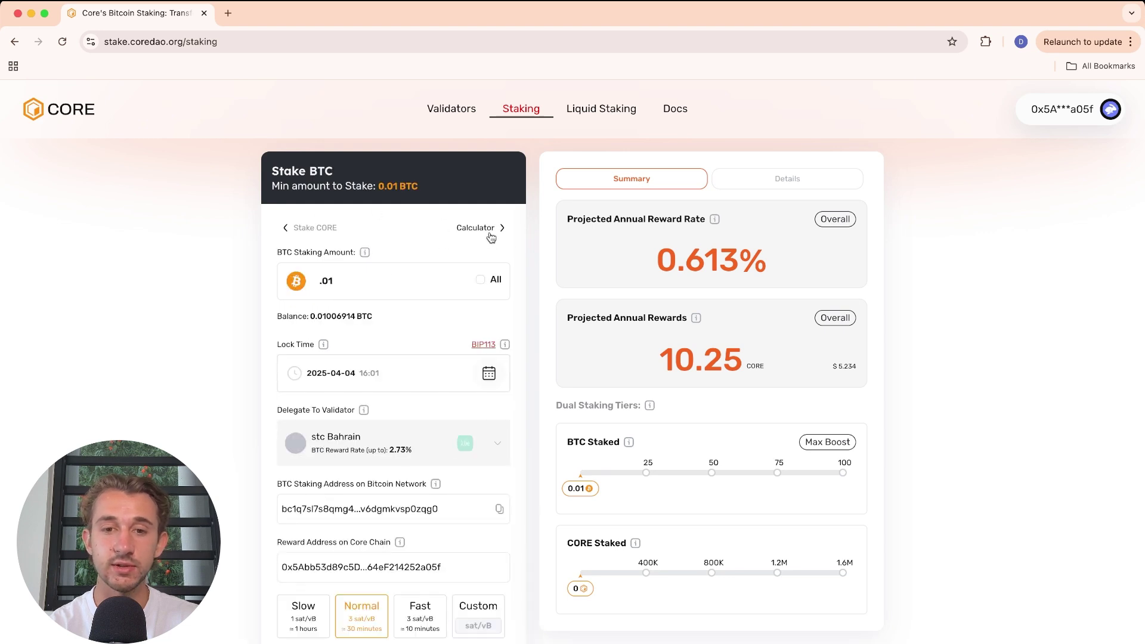
{"action": "scroll", "coordinate": [392, 333], "scroll_direction": "down", "scroll_amount": 2}
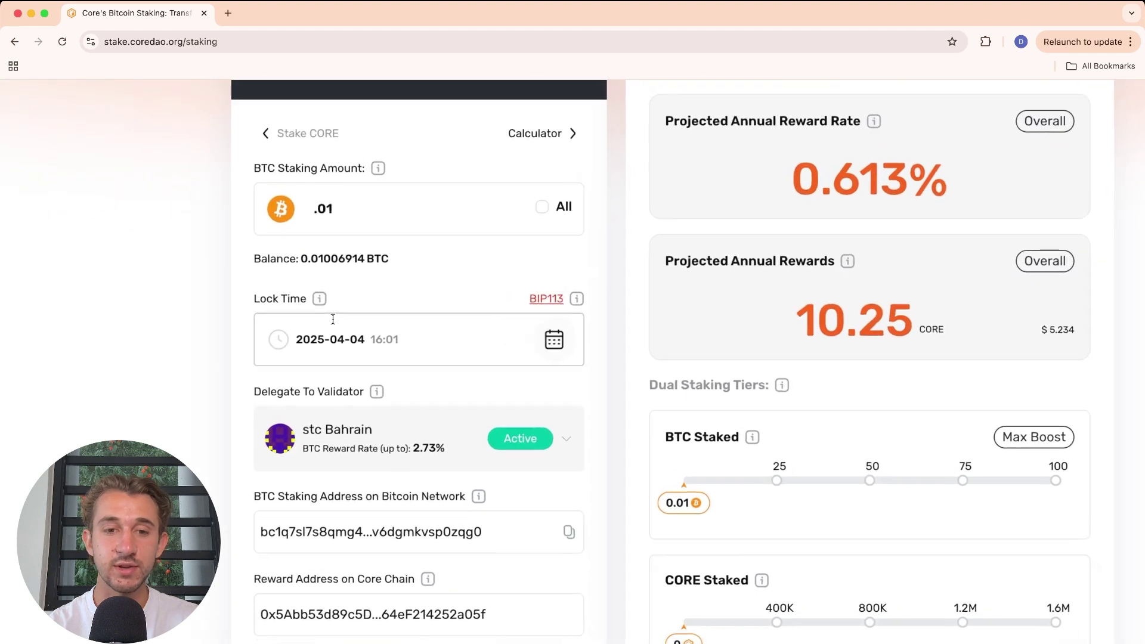
{"action": "left_click", "coordinate": [461, 339]}
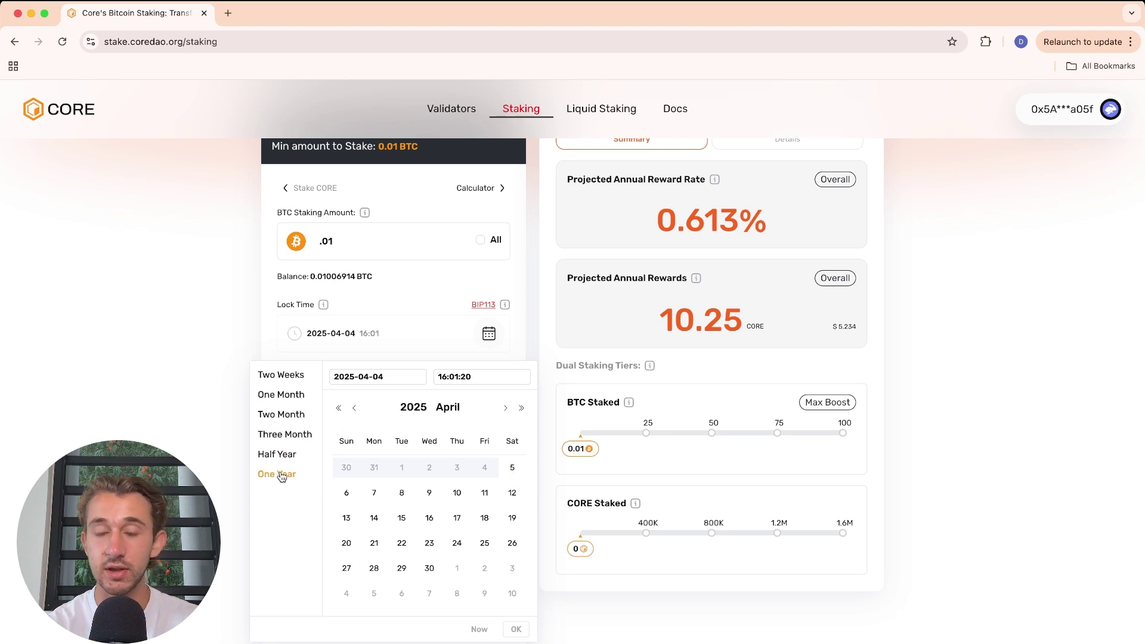
{"action": "left_click", "coordinate": [235, 391]}
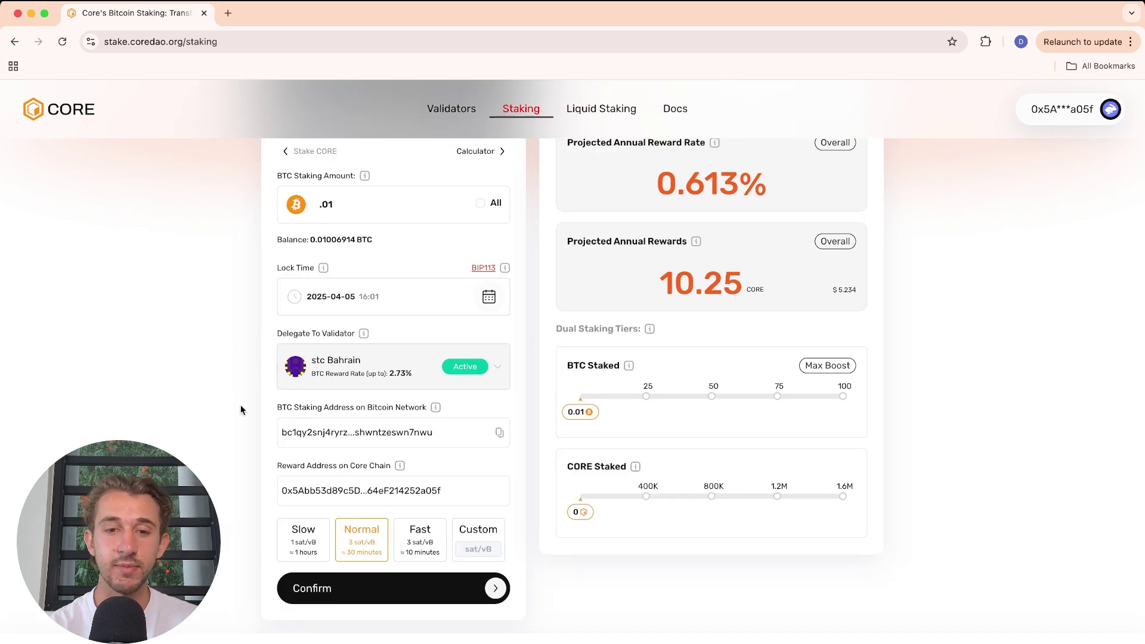
{"action": "scroll", "coordinate": [251, 391], "scroll_direction": "up", "scroll_amount": 5}
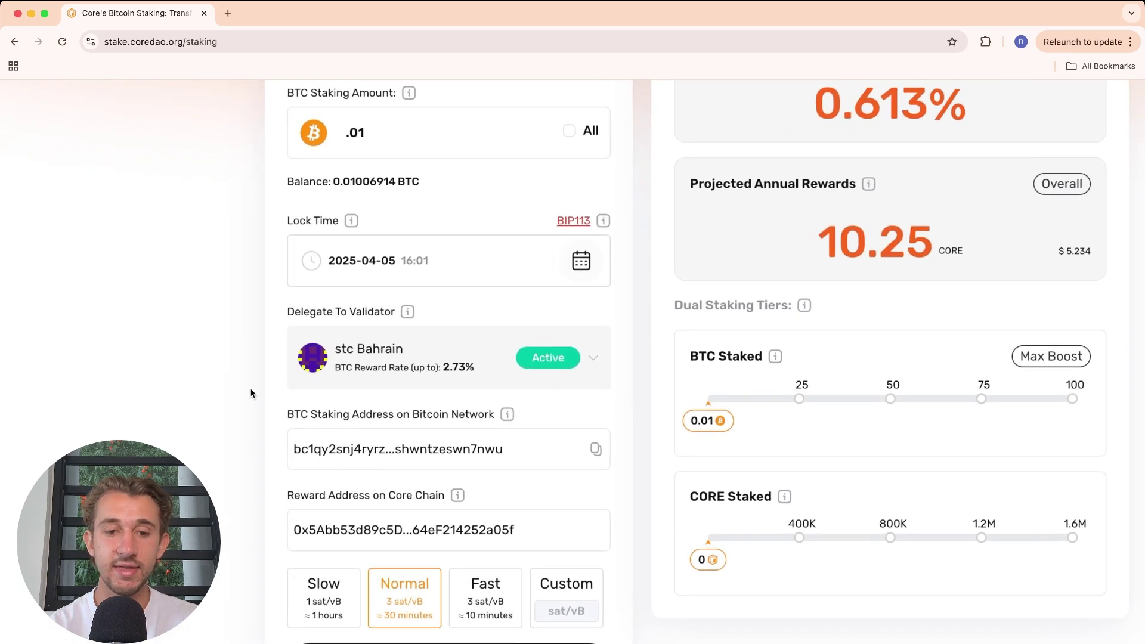
{"action": "scroll", "coordinate": [250, 392], "scroll_direction": "down", "scroll_amount": 2}
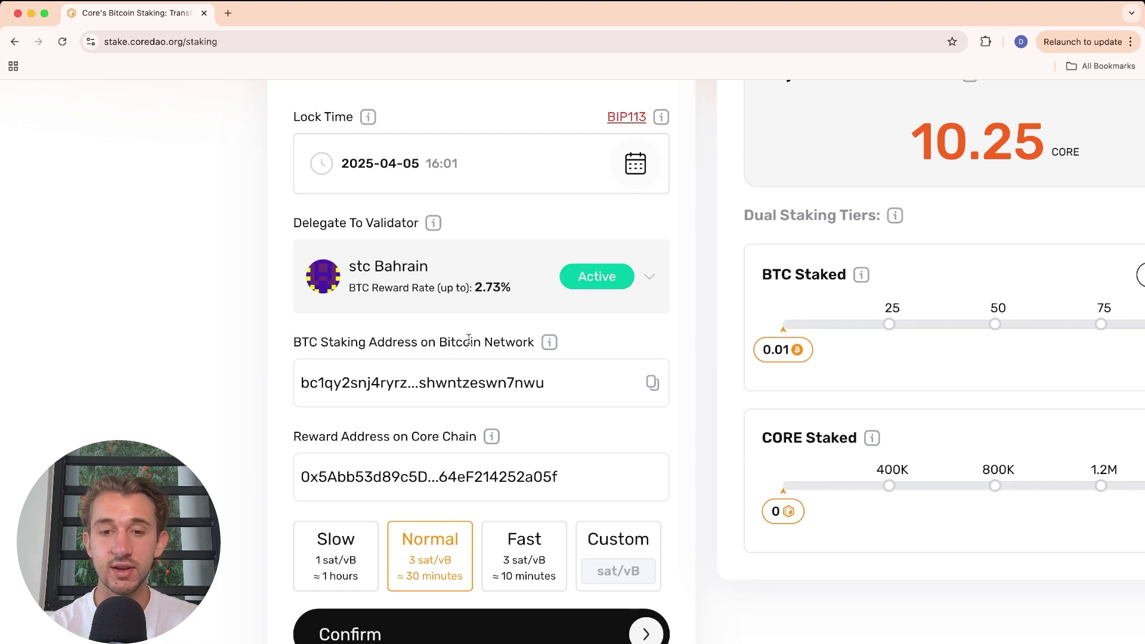
Step: Read the info tooltips explaining the staking and reward addresses
{"action": "mouse_move", "coordinate": [549, 342]}
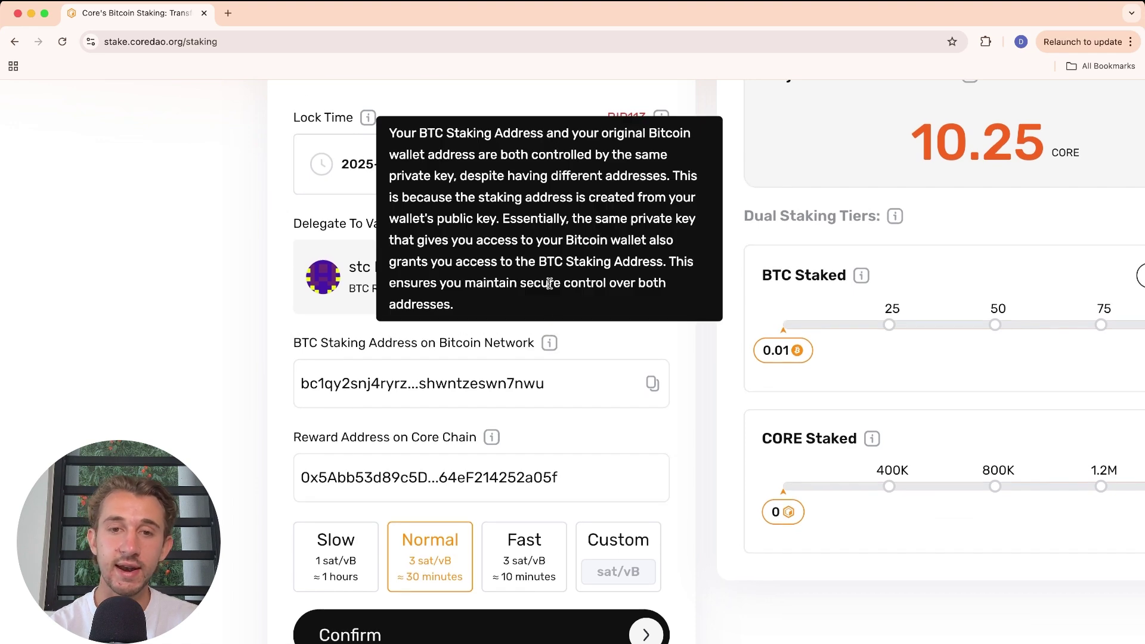
{"action": "scroll", "coordinate": [549, 284], "scroll_direction": "up", "scroll_amount": 1}
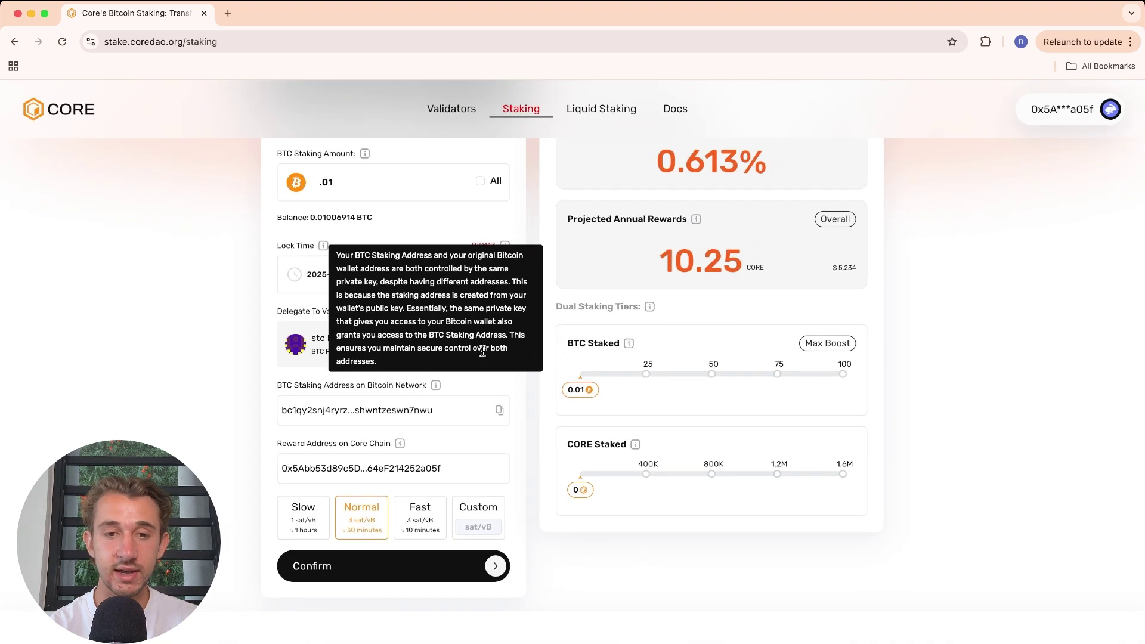
{"action": "scroll", "coordinate": [455, 387], "scroll_direction": "down", "scroll_amount": 1}
{"action": "scroll", "coordinate": [431, 389], "scroll_direction": "up", "scroll_amount": 3}
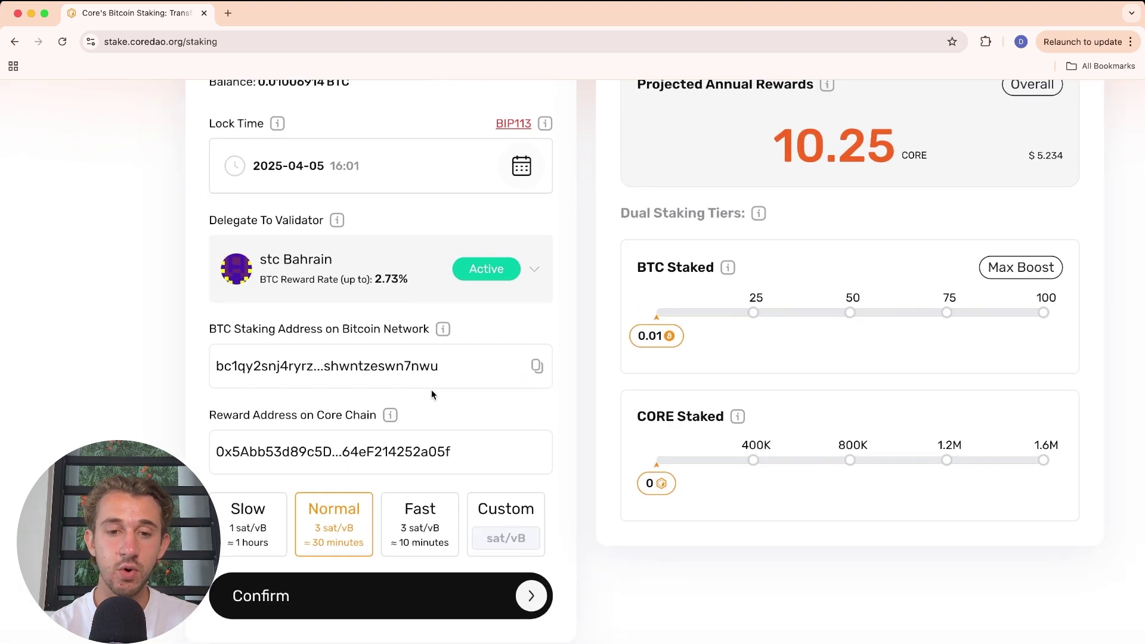
{"action": "mouse_move", "coordinate": [389, 416]}
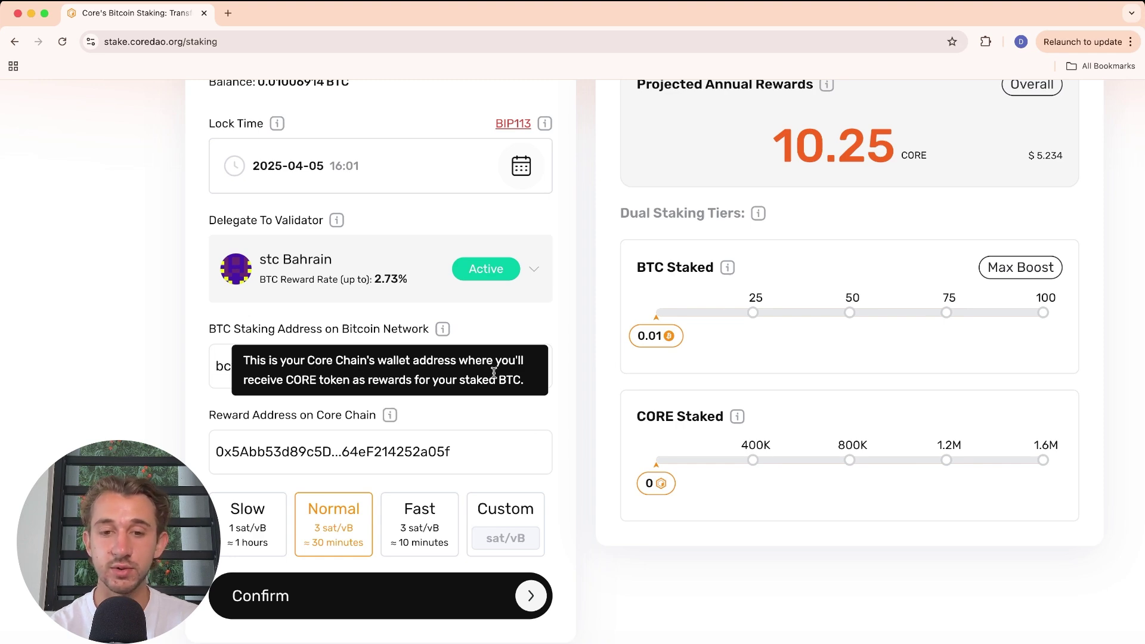
{"action": "scroll", "coordinate": [494, 373], "scroll_direction": "down", "scroll_amount": 3}
Step: Compare the Rabby Wallet account address with the form's reward address, then close the wallet
{"action": "left_click", "coordinate": [985, 41]}
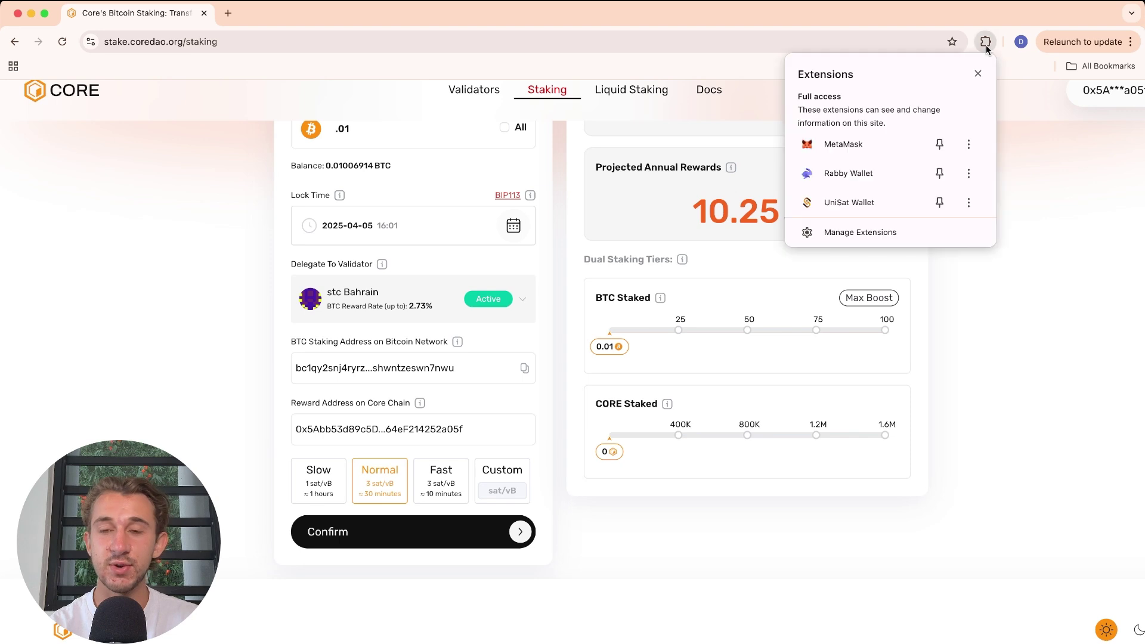
{"action": "left_click", "coordinate": [887, 173]}
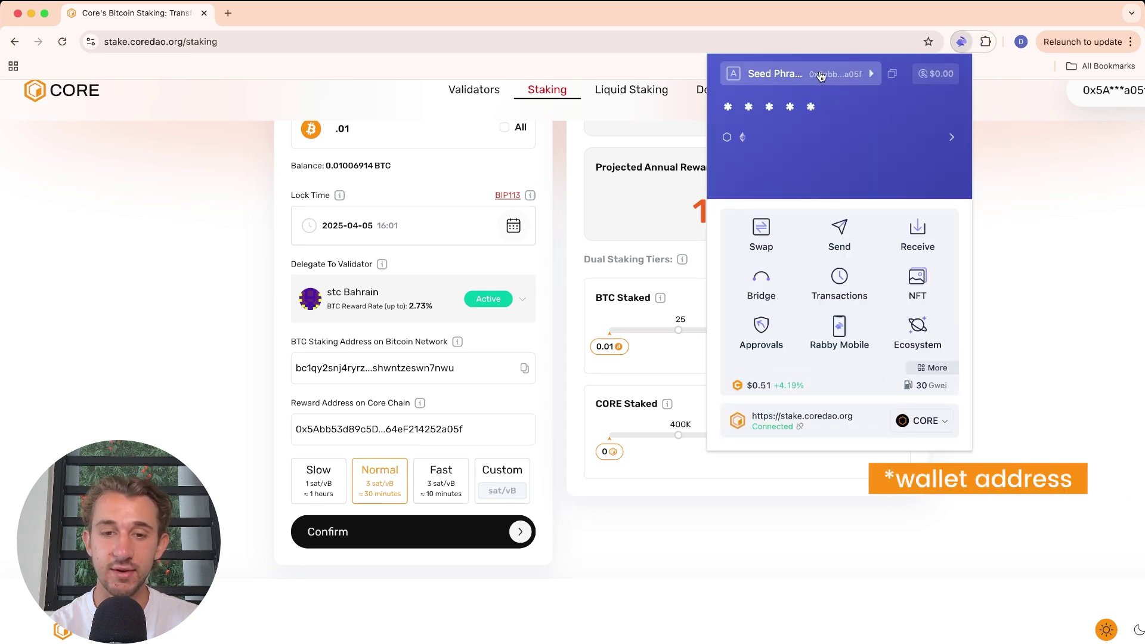
{"action": "left_click", "coordinate": [464, 429]}
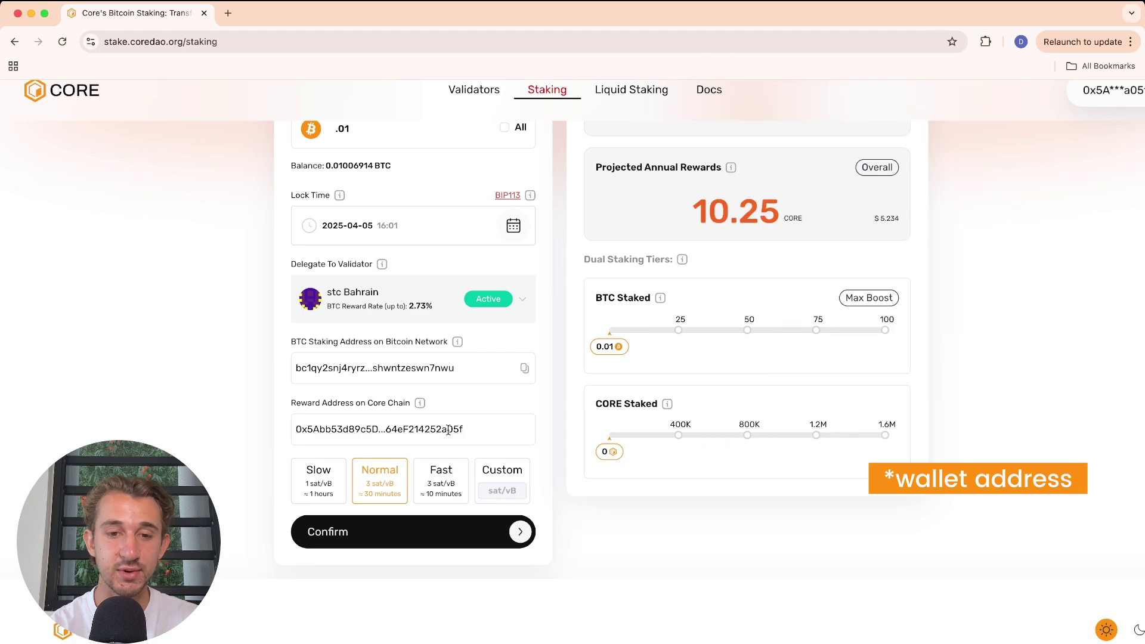
{"action": "scroll", "coordinate": [253, 441], "scroll_direction": "up", "scroll_amount": 3}
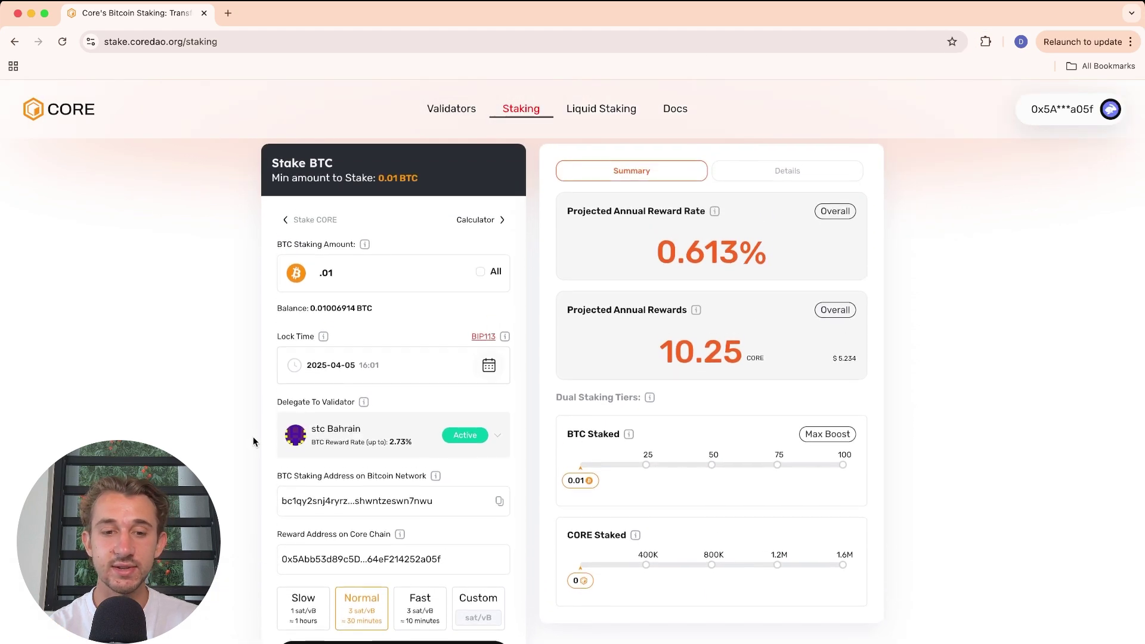
Step: Choose the Fast 3 sat/vB fee and confirm the 0.01 BTC stake
{"action": "scroll", "coordinate": [253, 441], "scroll_direction": "down", "scroll_amount": 3}
{"action": "scroll", "coordinate": [253, 441], "scroll_direction": "up", "scroll_amount": 5}
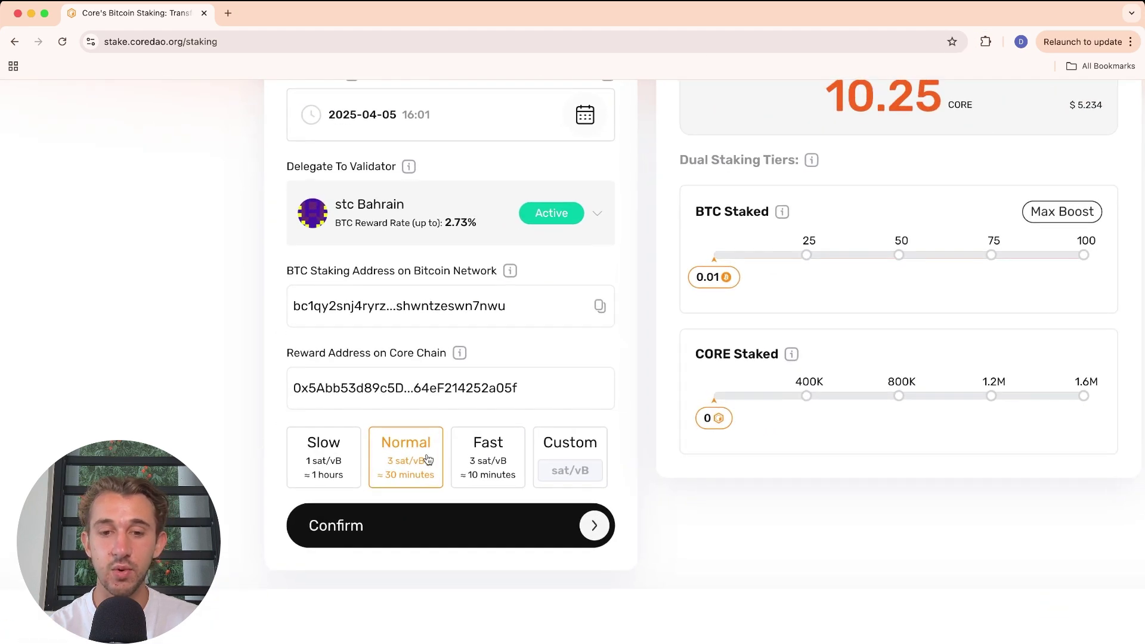
{"action": "left_click", "coordinate": [477, 454]}
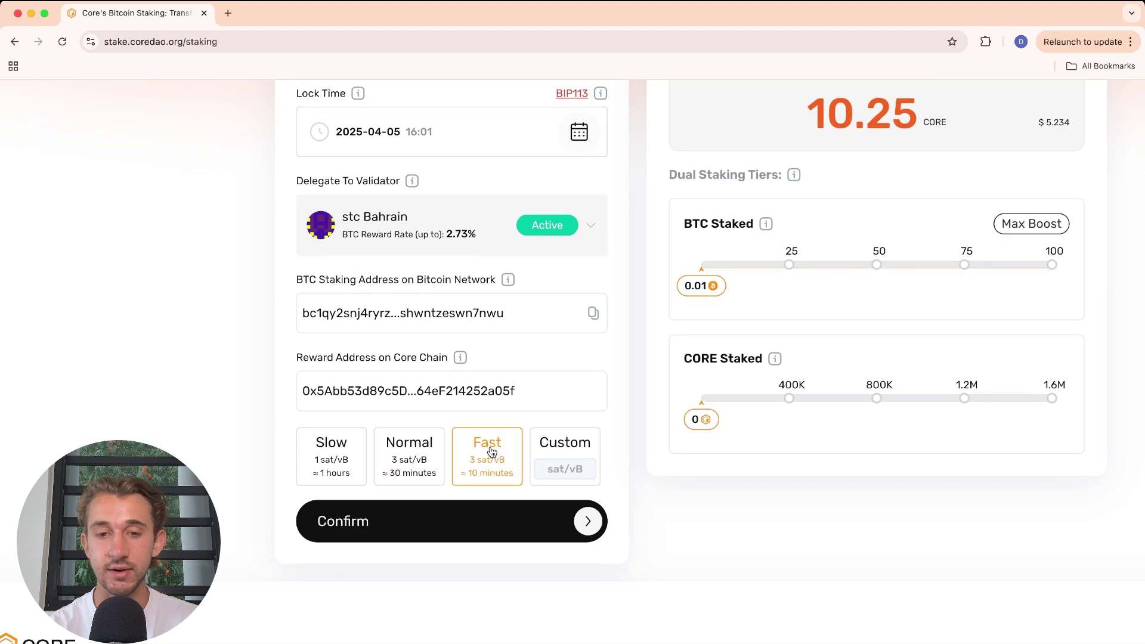
{"action": "scroll", "coordinate": [491, 453], "scroll_direction": "down", "scroll_amount": 5}
{"action": "scroll", "coordinate": [488, 411], "scroll_direction": "down", "scroll_amount": 3}
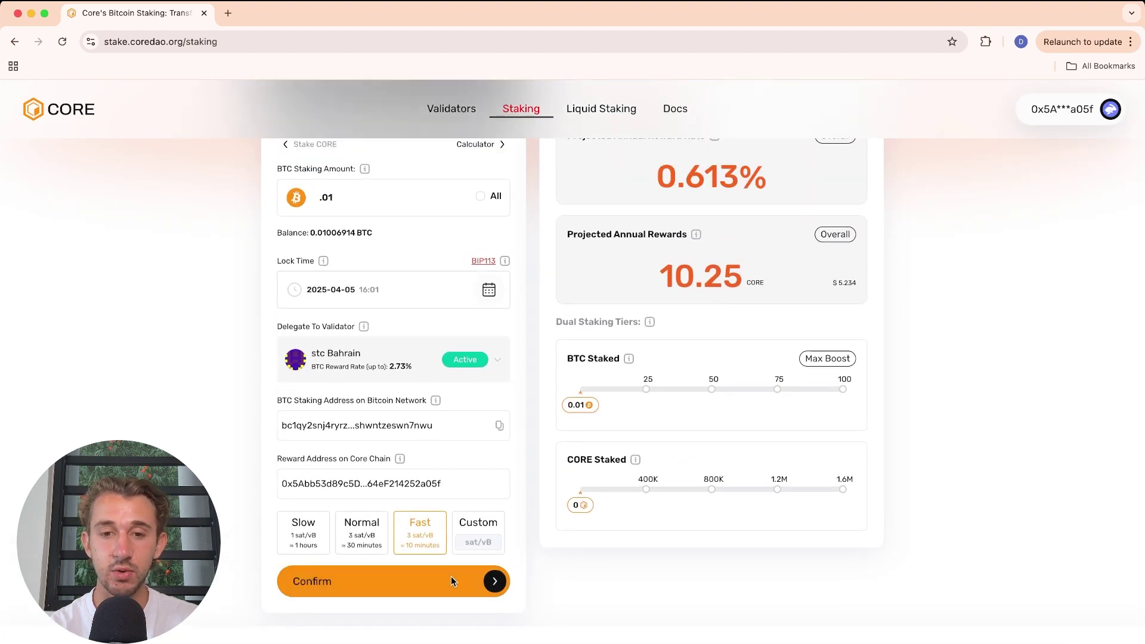
{"action": "left_click", "coordinate": [451, 577]}
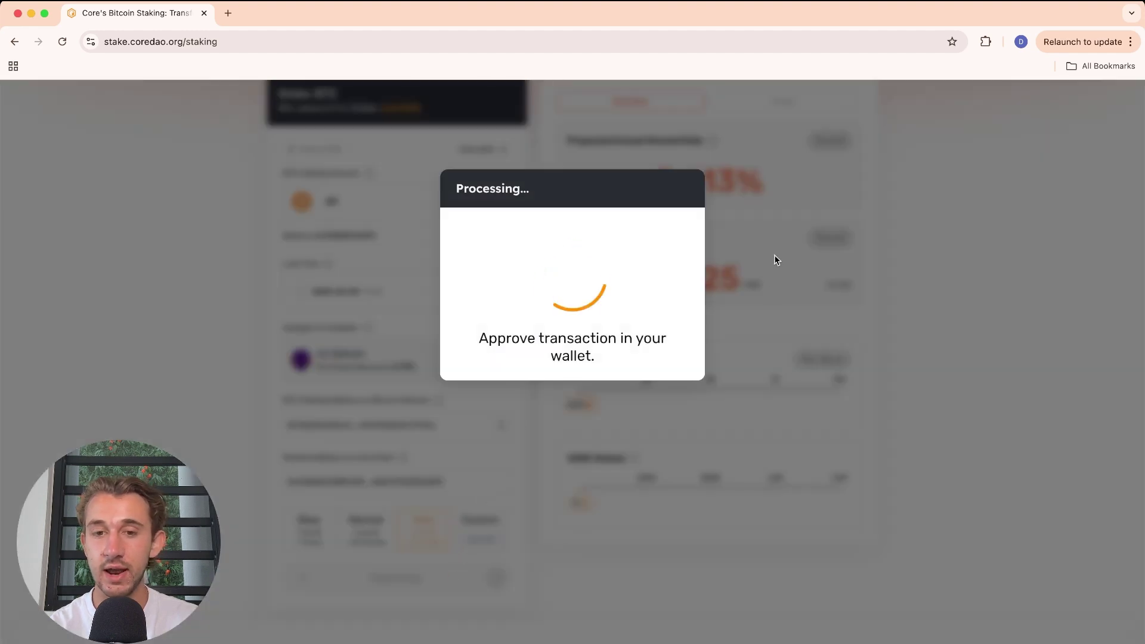
Step: Review and sign the 0.01 BTC staking transaction in the UniSat Wallet popup
{"action": "left_click", "coordinate": [985, 47]}
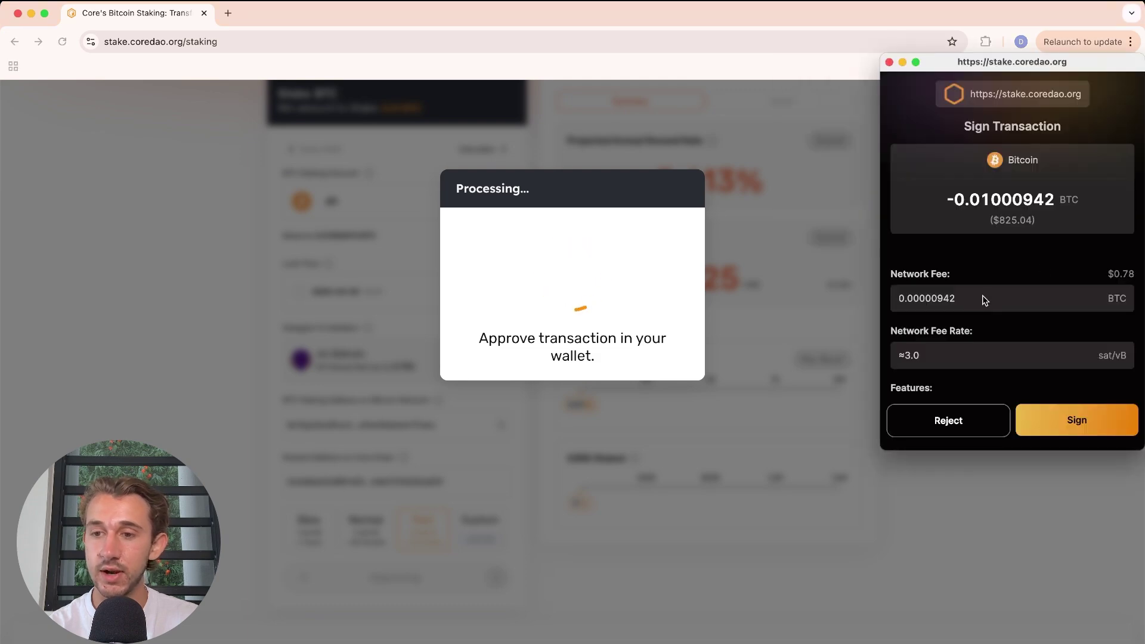
{"action": "scroll", "coordinate": [974, 300], "scroll_direction": "down", "scroll_amount": 5}
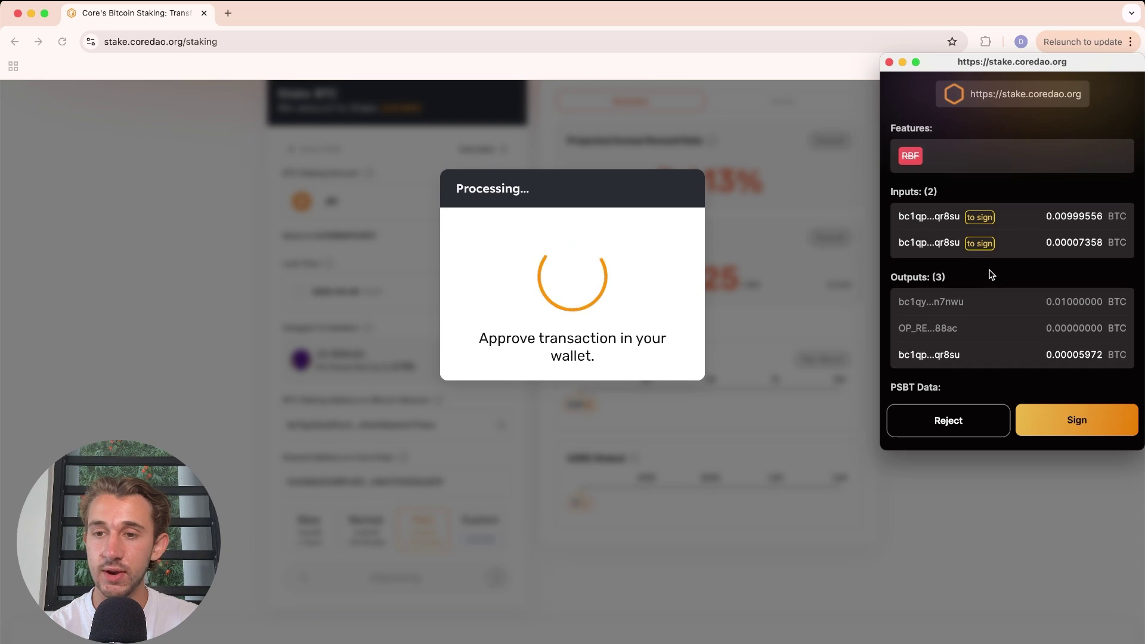
{"action": "scroll", "coordinate": [990, 273], "scroll_direction": "up", "scroll_amount": 5}
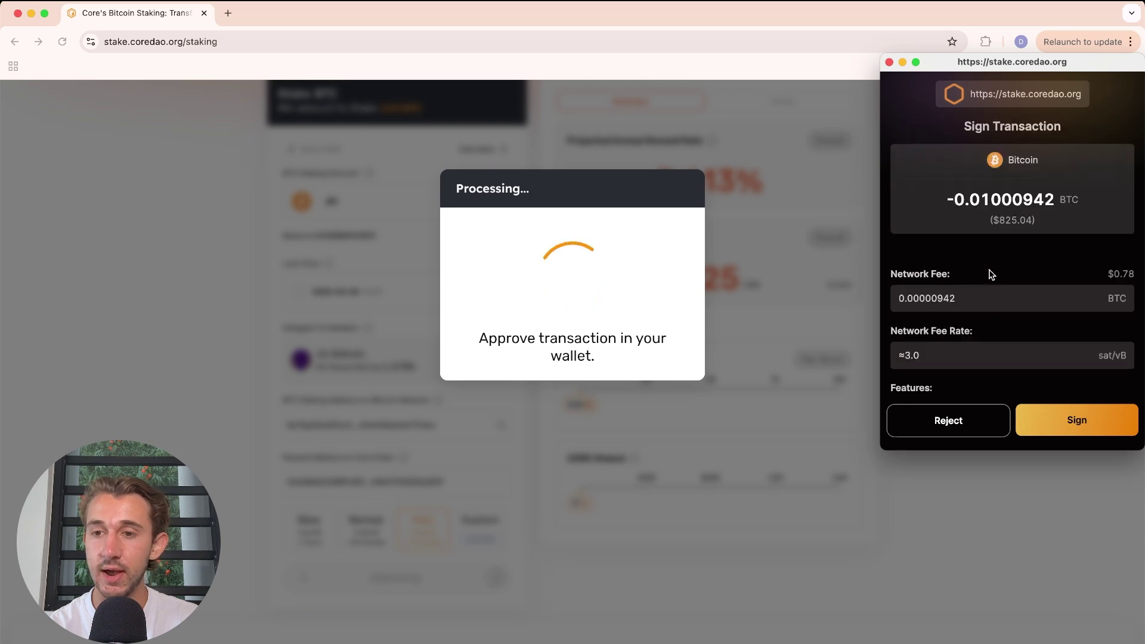
{"action": "left_click", "coordinate": [1092, 424]}
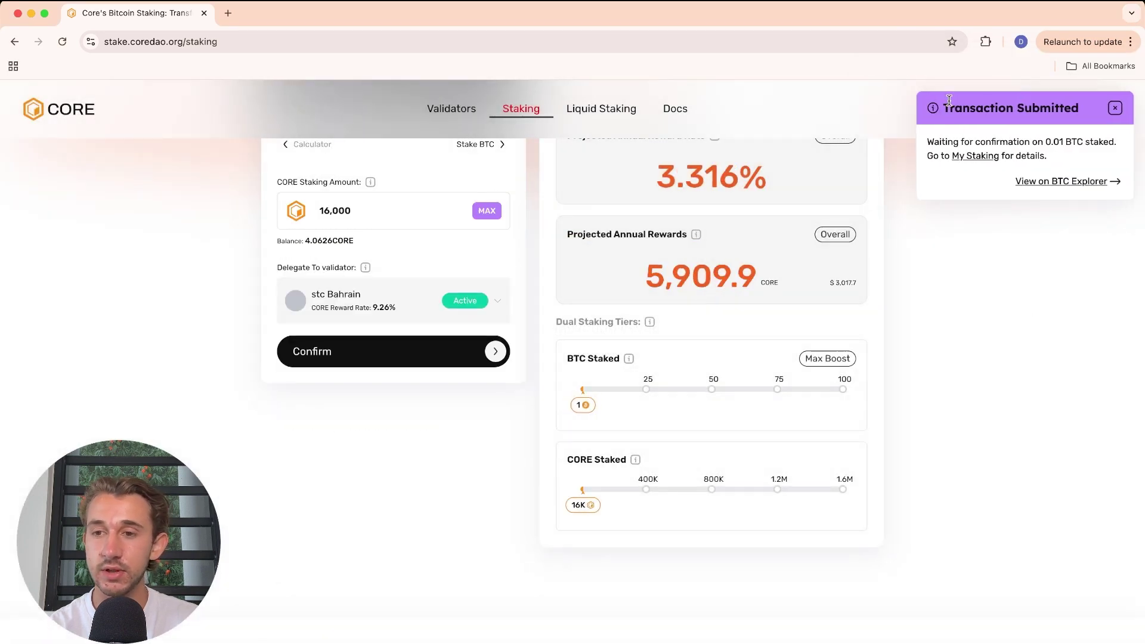
Step: Dismiss the Transaction Submitted notice and open the connected wallet address menu
{"action": "scroll", "coordinate": [1118, 125], "scroll_direction": "up", "scroll_amount": 2}
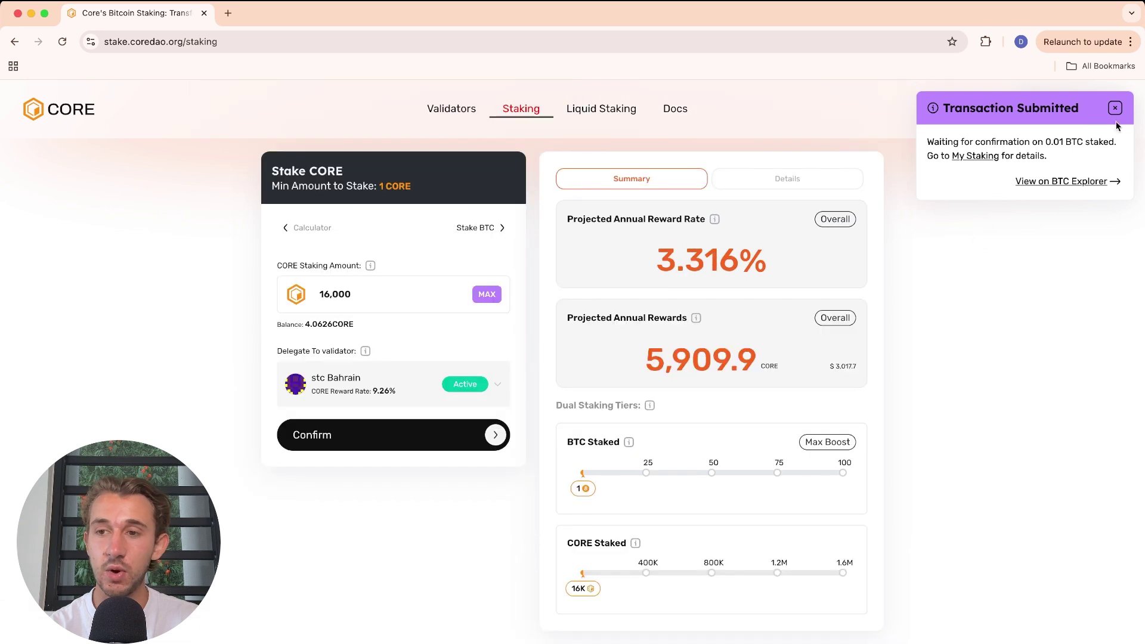
{"action": "left_click", "coordinate": [1116, 110]}
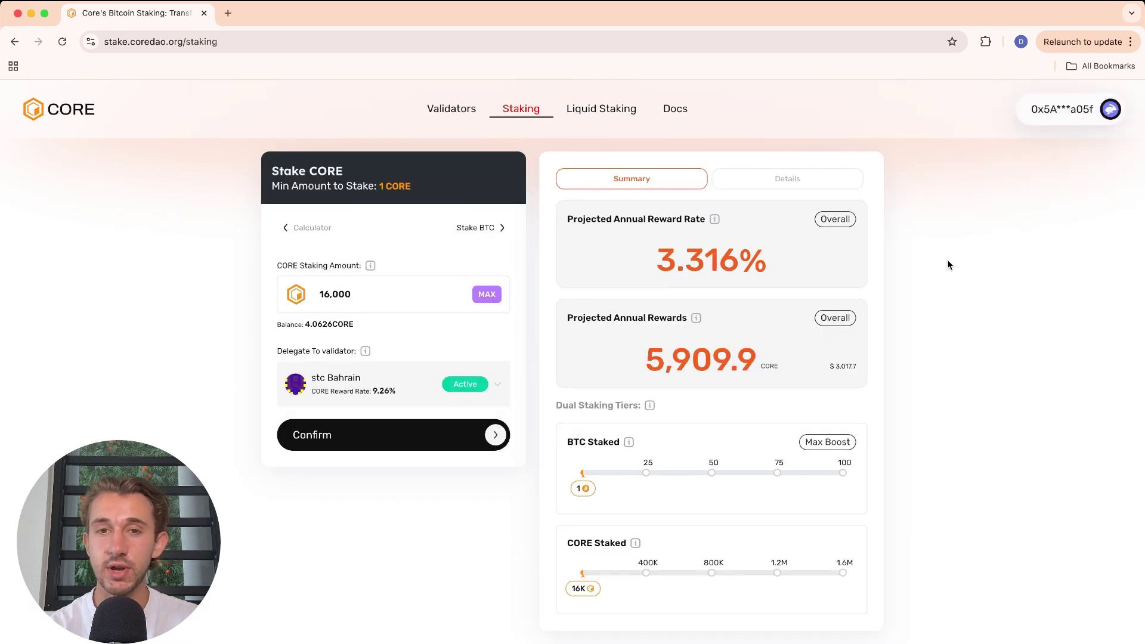
{"action": "left_click", "coordinate": [1080, 111]}
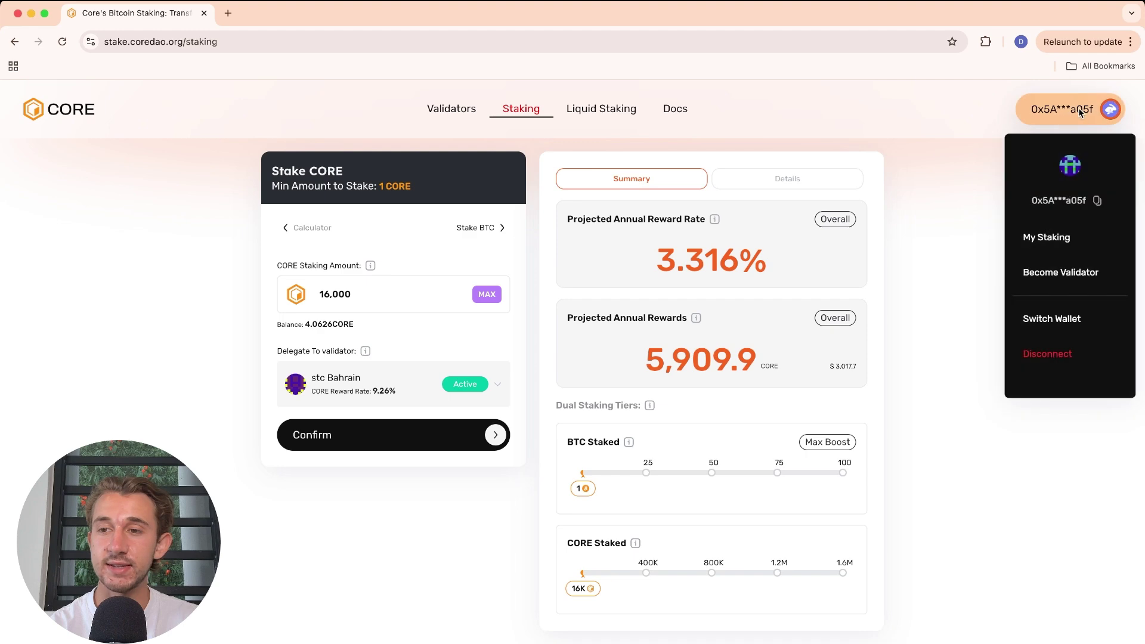
Step: Go to My Staking and view the BTC tab's 0.01 BTC stake with stc Bahrain
{"action": "left_click", "coordinate": [1072, 239]}
{"action": "scroll", "coordinate": [796, 281], "scroll_direction": "down", "scroll_amount": 1}
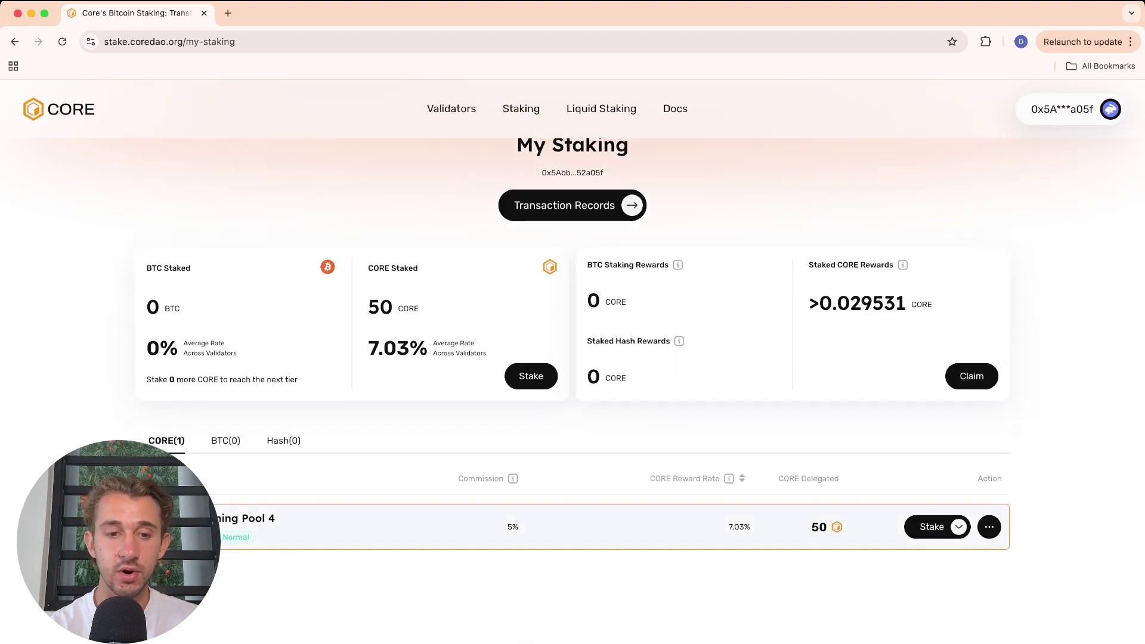
{"action": "left_click", "coordinate": [225, 440]}
{"action": "scroll", "coordinate": [266, 486], "scroll_direction": "down", "scroll_amount": 2}
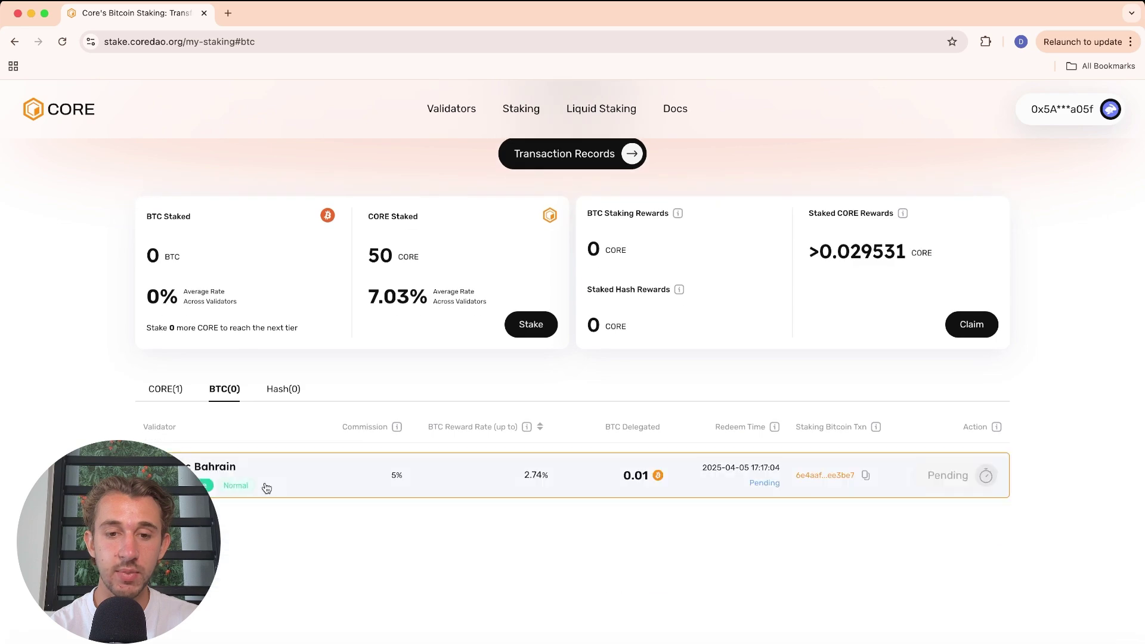
{"action": "scroll", "coordinate": [575, 536], "scroll_direction": "down", "scroll_amount": 1}
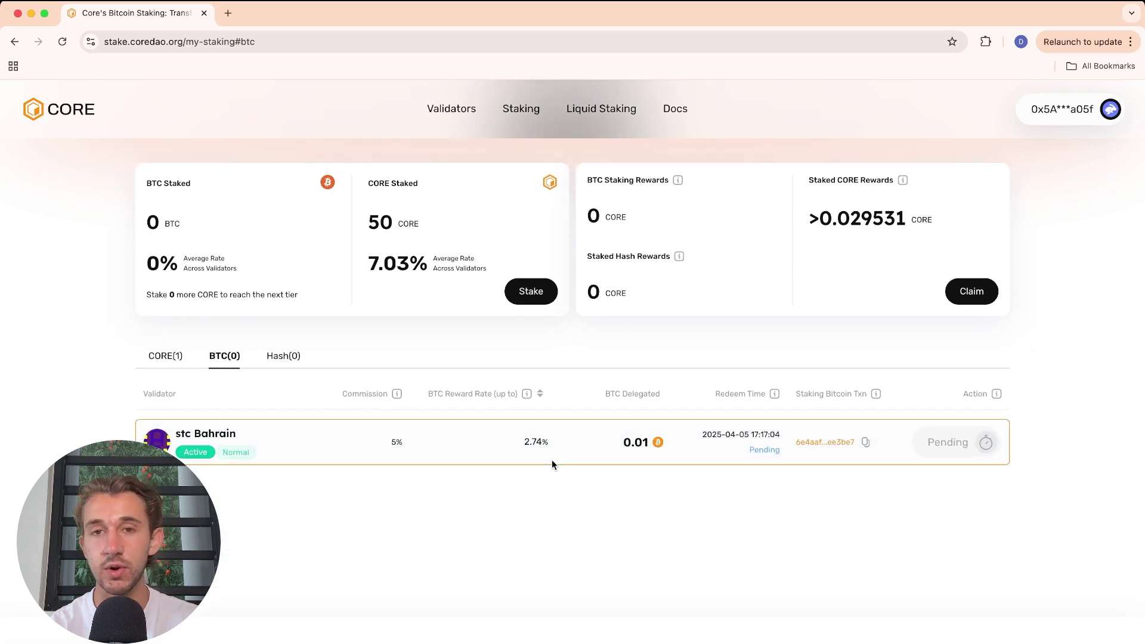
{"action": "scroll", "coordinate": [782, 487], "scroll_direction": "up", "scroll_amount": 3}
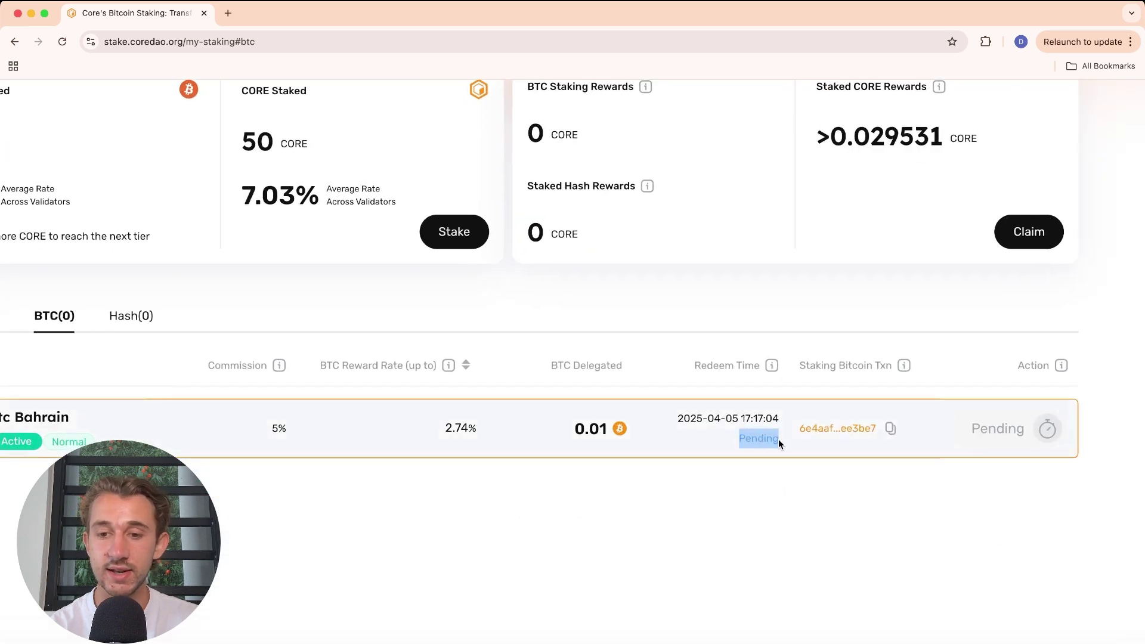
{"action": "scroll", "coordinate": [781, 503], "scroll_direction": "down", "scroll_amount": 3}
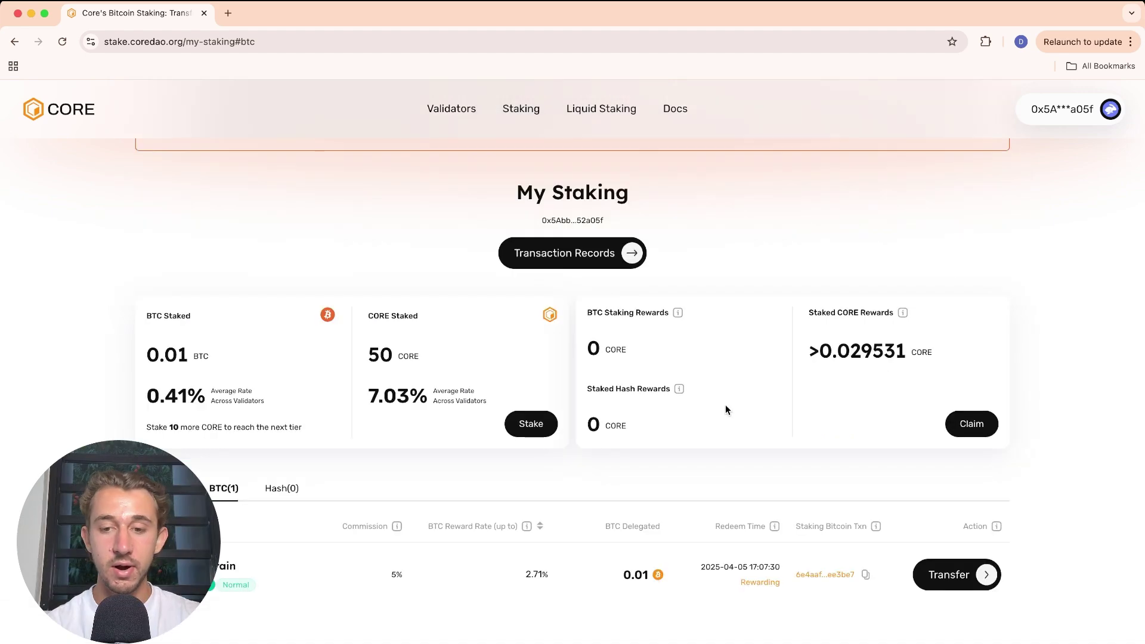
{"action": "scroll", "coordinate": [740, 430], "scroll_direction": "down", "scroll_amount": 1}
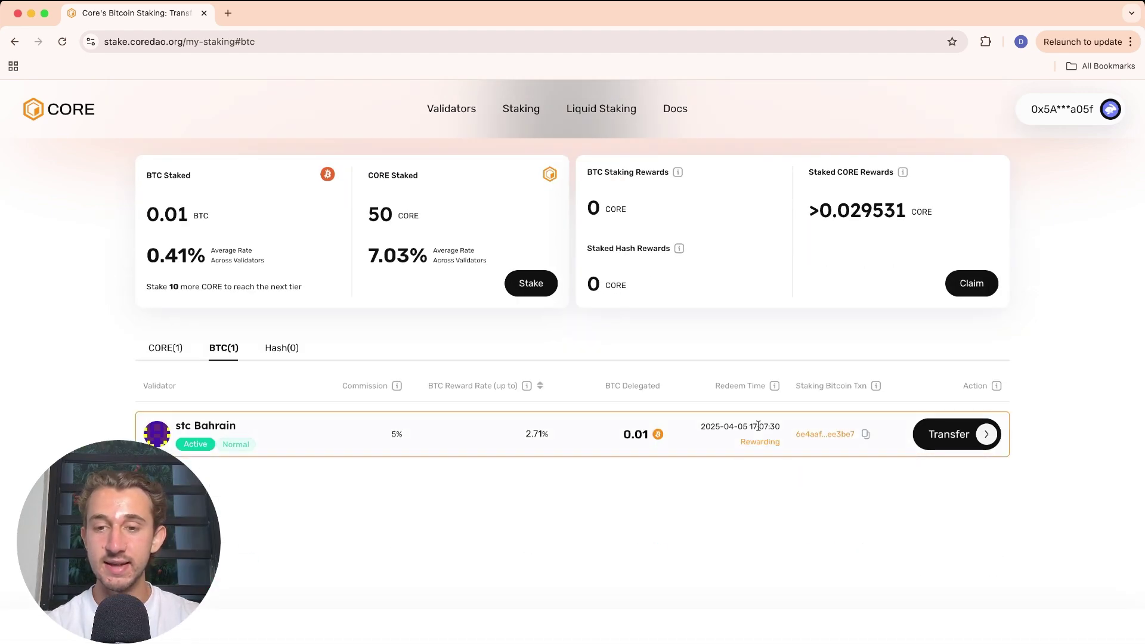
Step: Check that the 0.01 BTC stake's Redeem Time reads Expired with Redeem offered
{"action": "double_click", "coordinate": [636, 434]}
{"action": "left_click", "coordinate": [703, 431]}
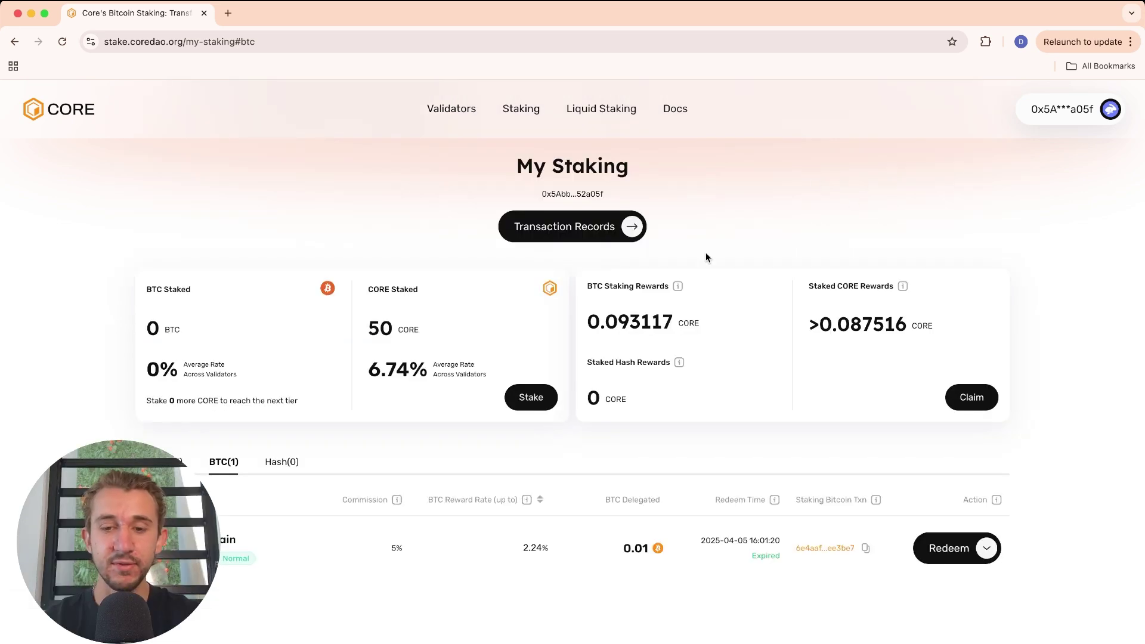
{"action": "scroll", "coordinate": [706, 252], "scroll_direction": "down", "scroll_amount": 3}
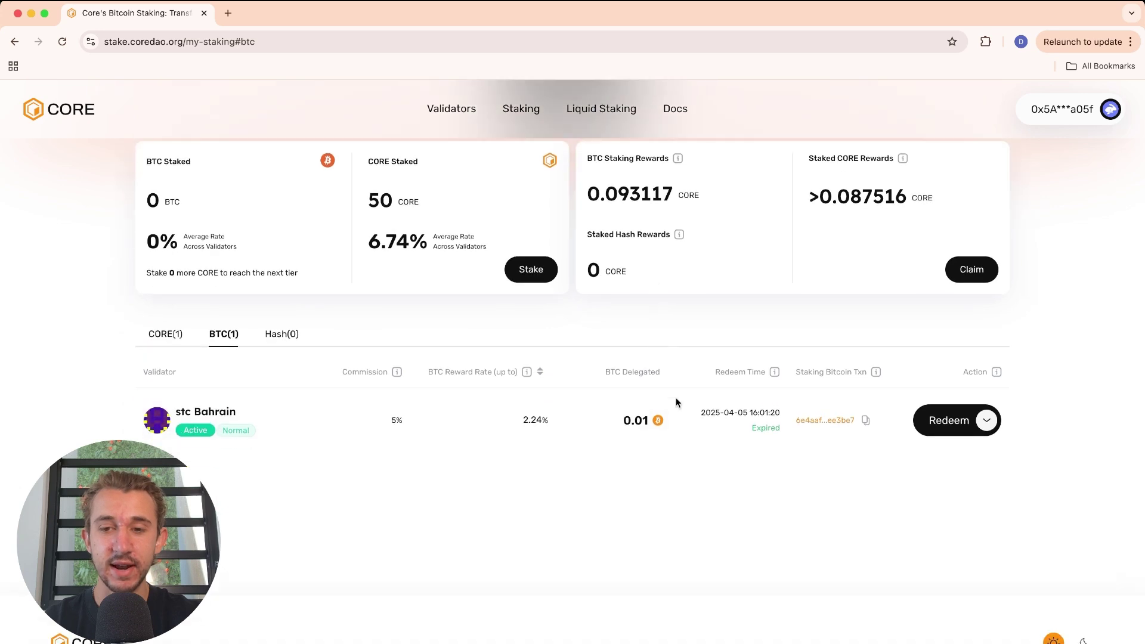
{"action": "scroll", "coordinate": [676, 402], "scroll_direction": "up", "scroll_amount": 1}
{"action": "left_click_drag", "start_coordinate": [716, 442], "coordinate": [782, 447]}
Step: Claim rewards through Rabby Wallet, leaving BTC Staking and Staked CORE Rewards at 0.000000 CORE
{"action": "left_click", "coordinate": [783, 492]}
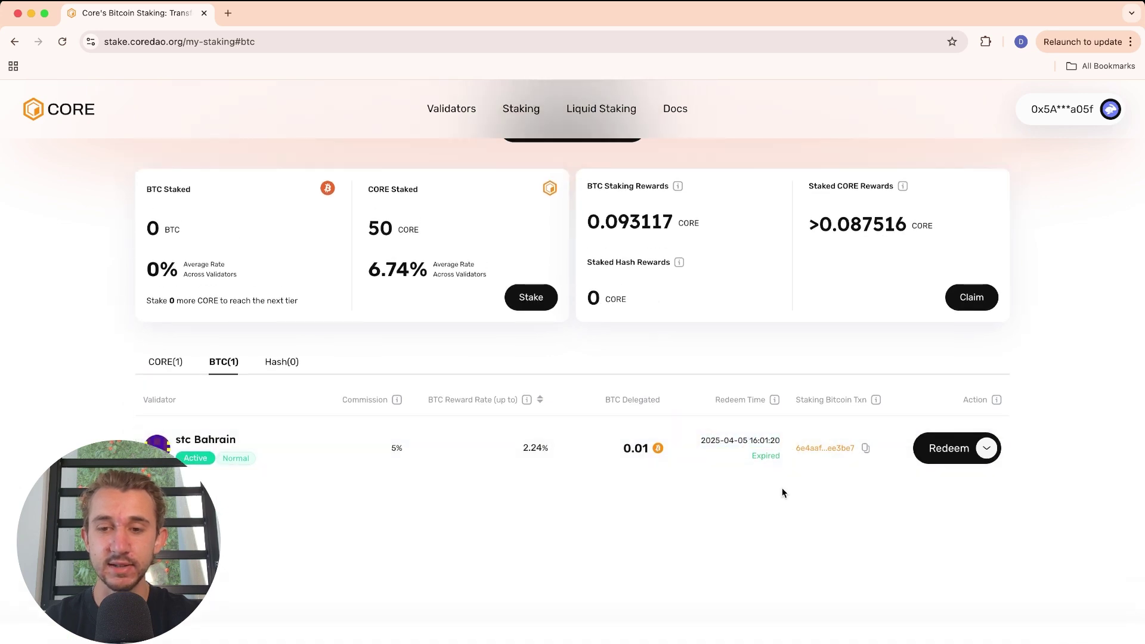
{"action": "scroll", "coordinate": [783, 493], "scroll_direction": "up", "scroll_amount": 2}
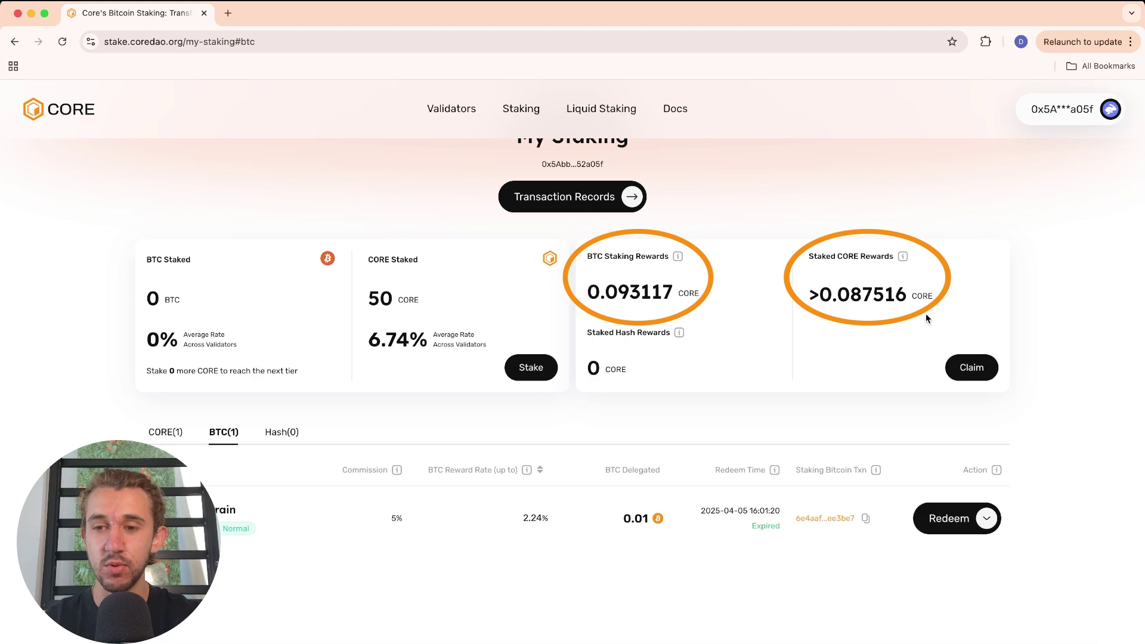
{"action": "left_click", "coordinate": [979, 367]}
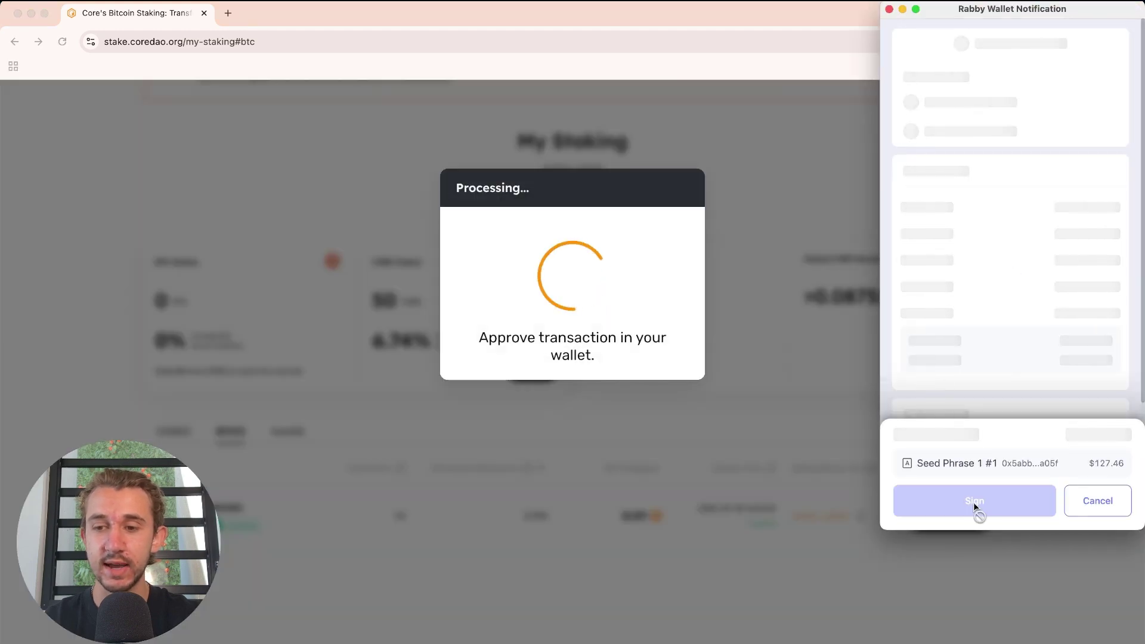
{"action": "left_click", "coordinate": [978, 504]}
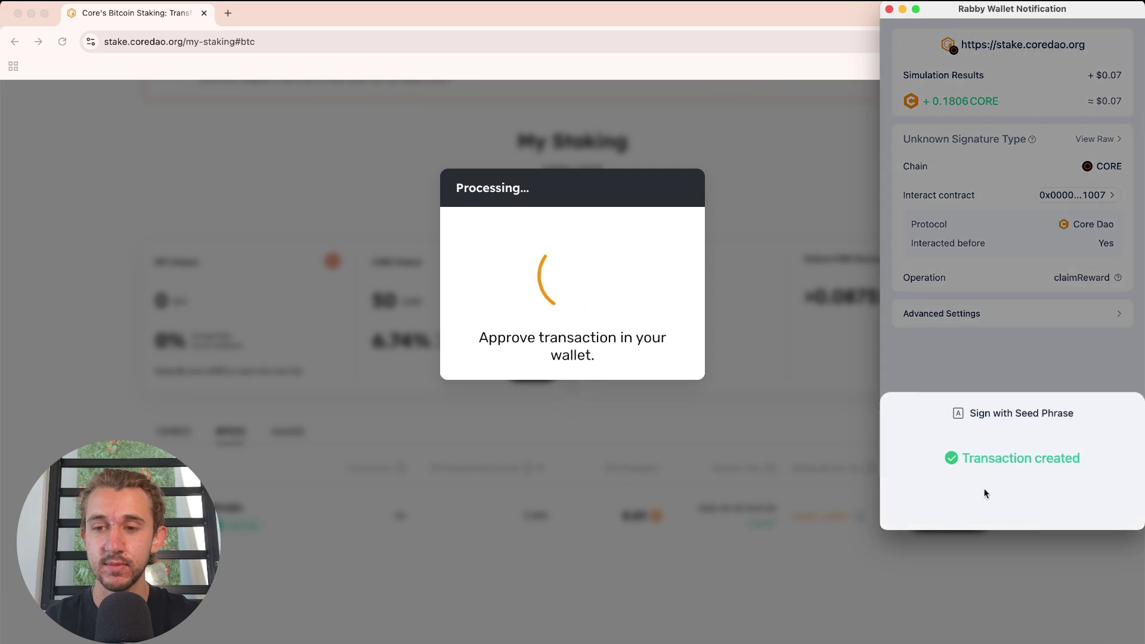
{"action": "left_click", "coordinate": [713, 159]}
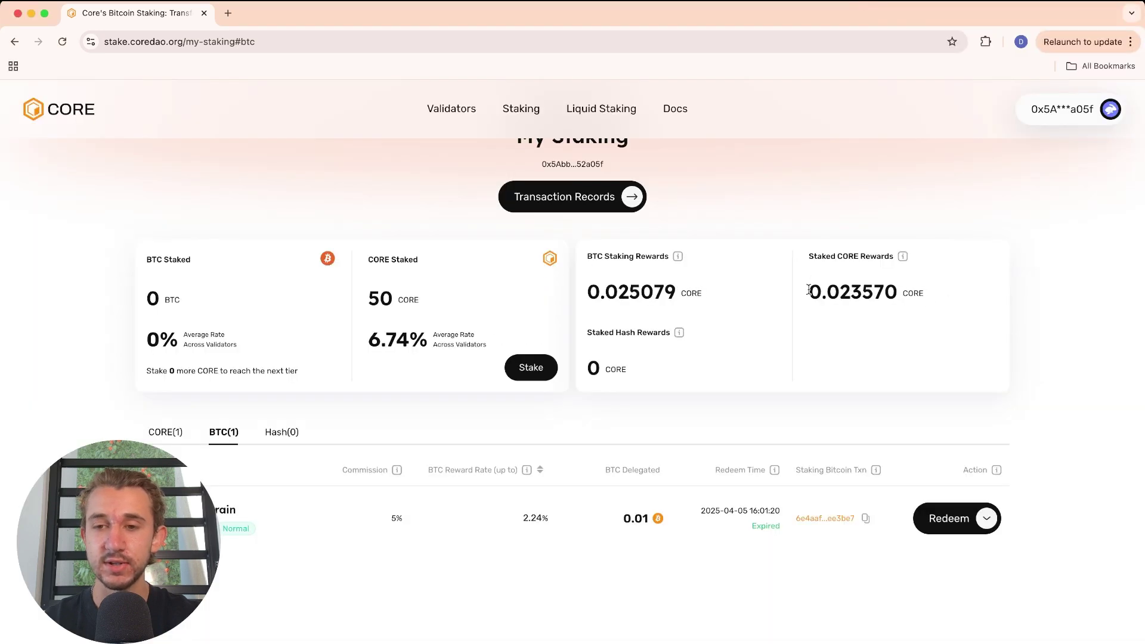
{"action": "left_click_drag", "start_coordinate": [807, 291], "coordinate": [916, 291]}
{"action": "left_click", "coordinate": [930, 293]}
{"action": "scroll", "coordinate": [800, 393], "scroll_direction": "down", "scroll_amount": 1}
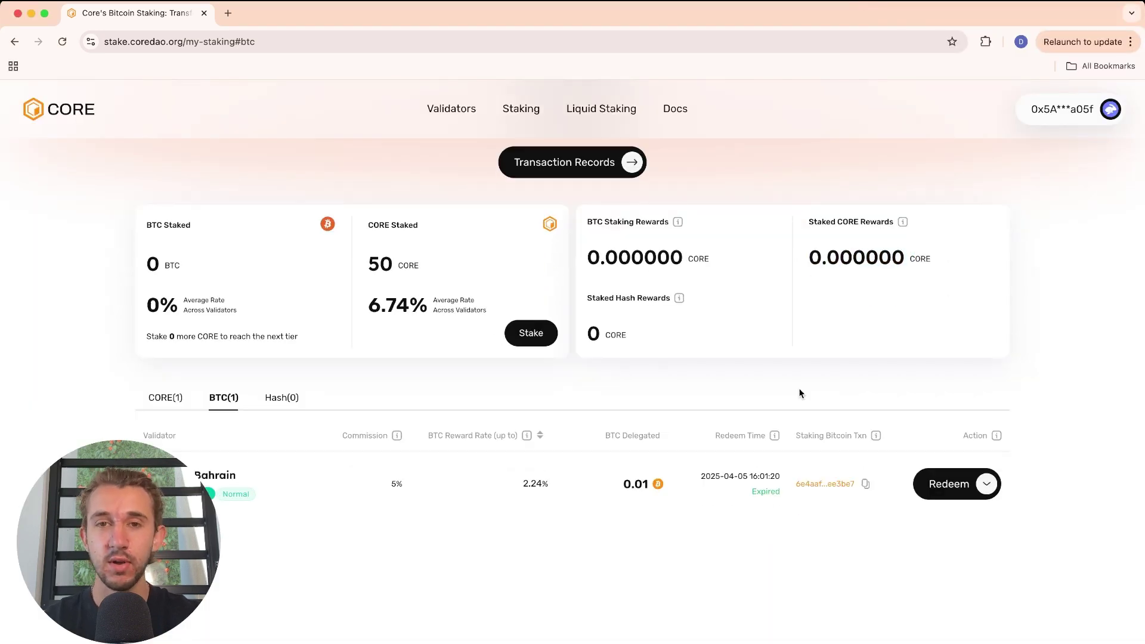
Step: Open the expired stake's Redelegate form with the Unisat wallet connected, then close it
{"action": "left_click", "coordinate": [987, 484]}
{"action": "scroll", "coordinate": [986, 484], "scroll_direction": "up", "scroll_amount": 3}
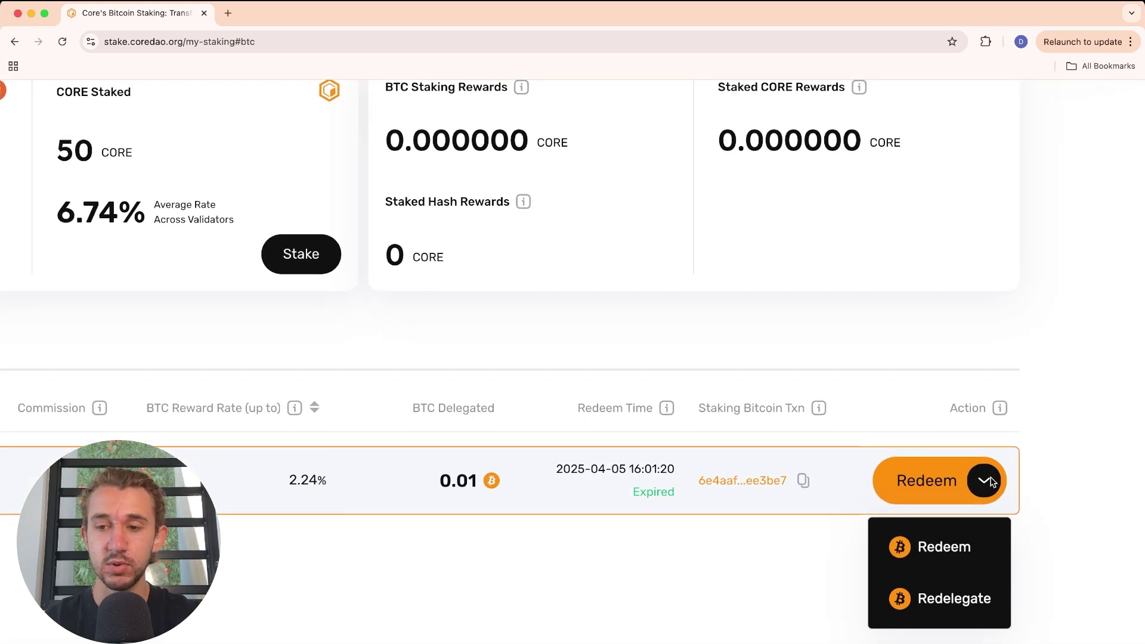
{"action": "scroll", "coordinate": [992, 482], "scroll_direction": "down", "scroll_amount": 3}
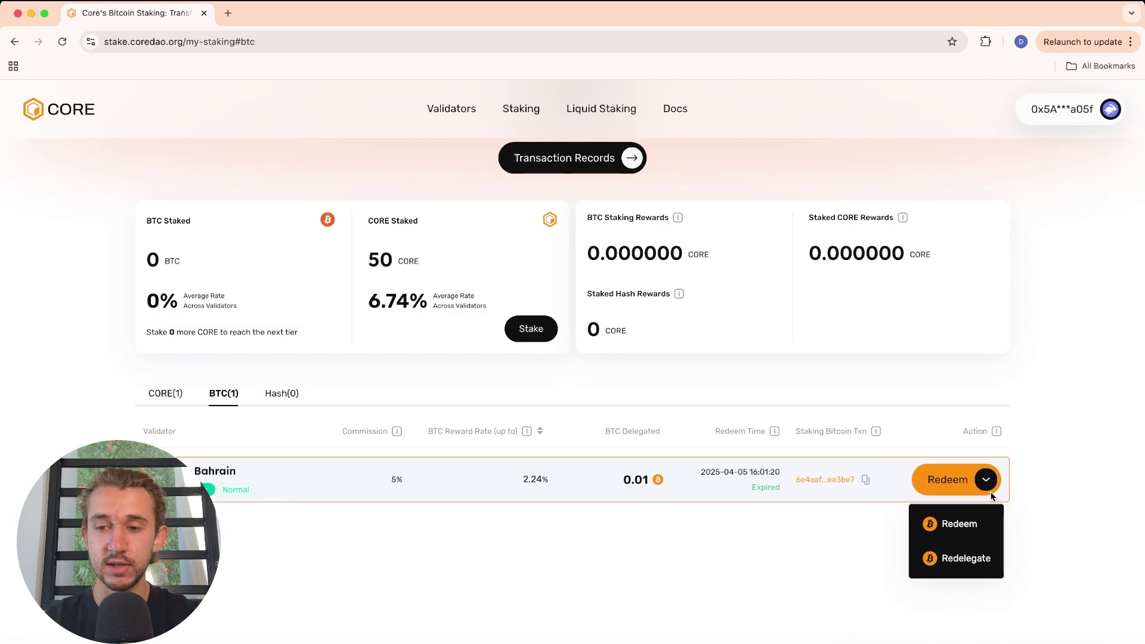
{"action": "left_click", "coordinate": [978, 556]}
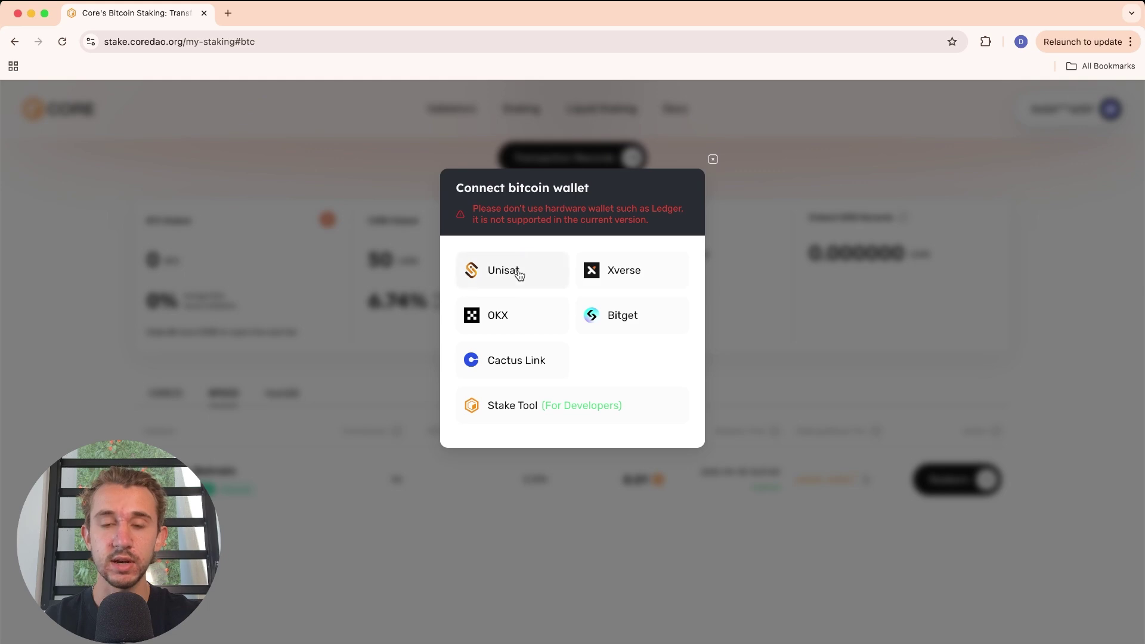
{"action": "left_click", "coordinate": [516, 273]}
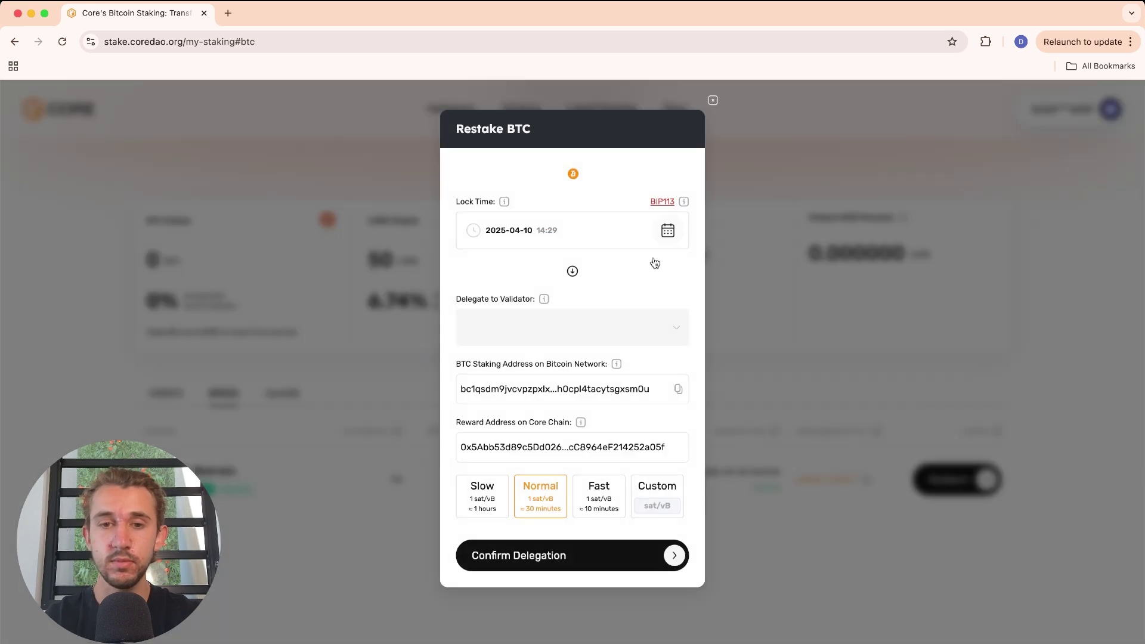
{"action": "left_click", "coordinate": [714, 101]}
Step: Reopen Redelegate, inspect the lock time and validator list, and close the Restake form unconfirmed
{"action": "mouse_move", "coordinate": [964, 471]}
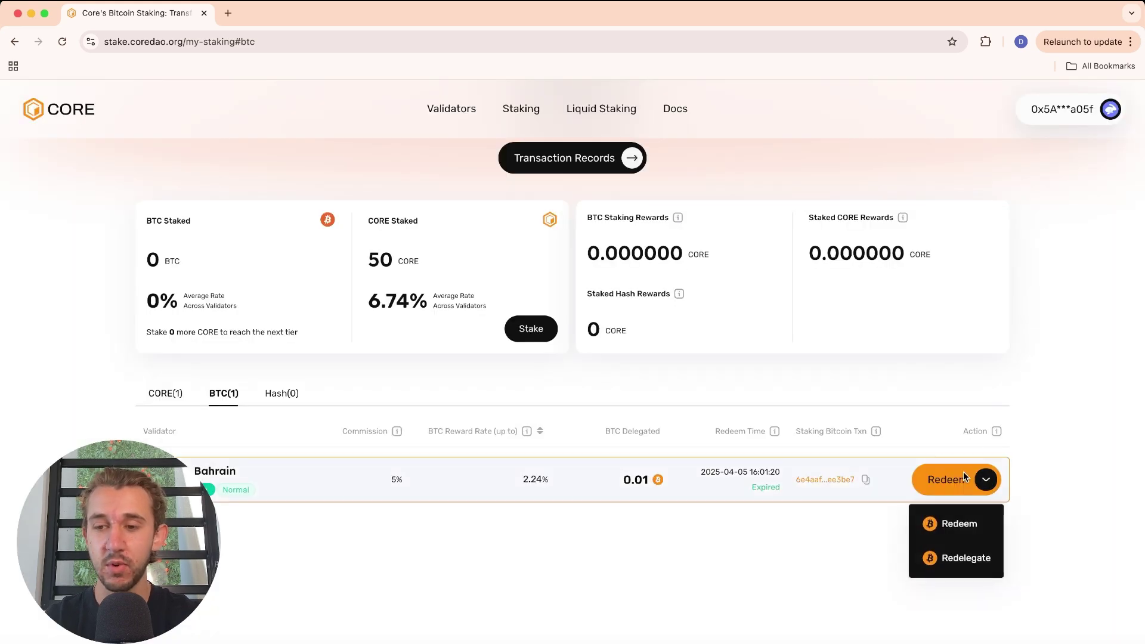
{"action": "left_click", "coordinate": [958, 560]}
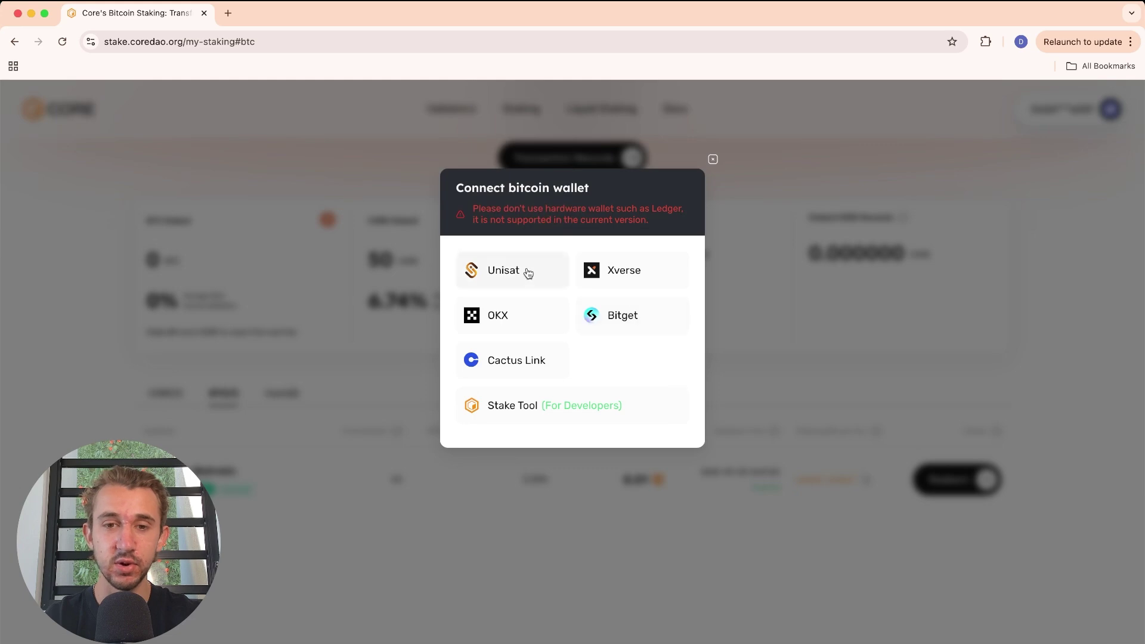
{"action": "left_click", "coordinate": [527, 272]}
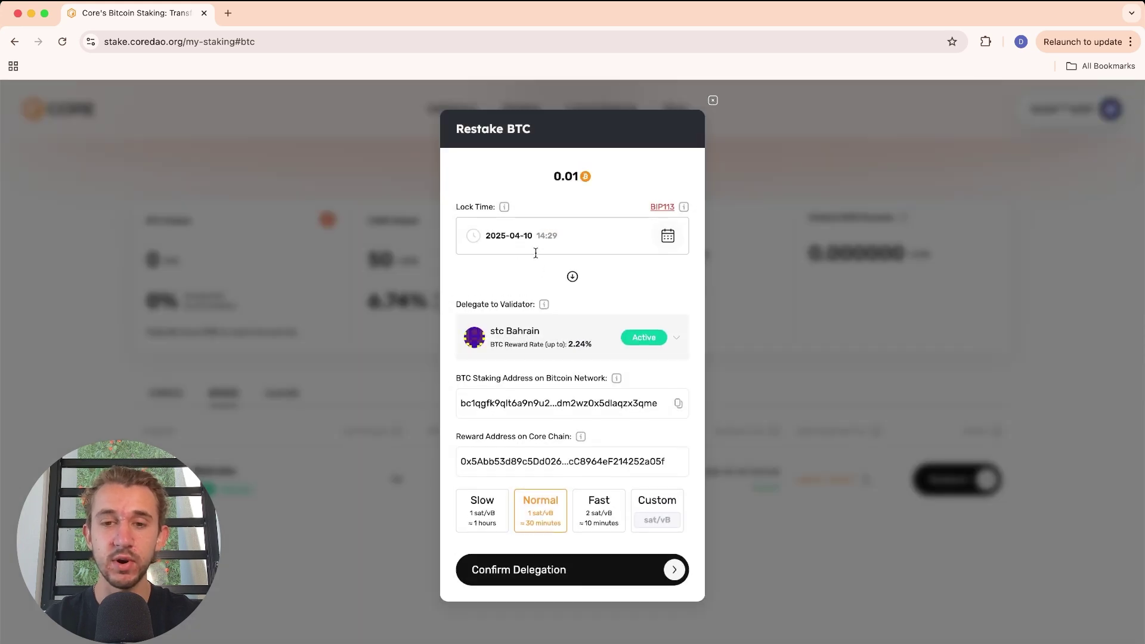
{"action": "left_click", "coordinate": [517, 236]}
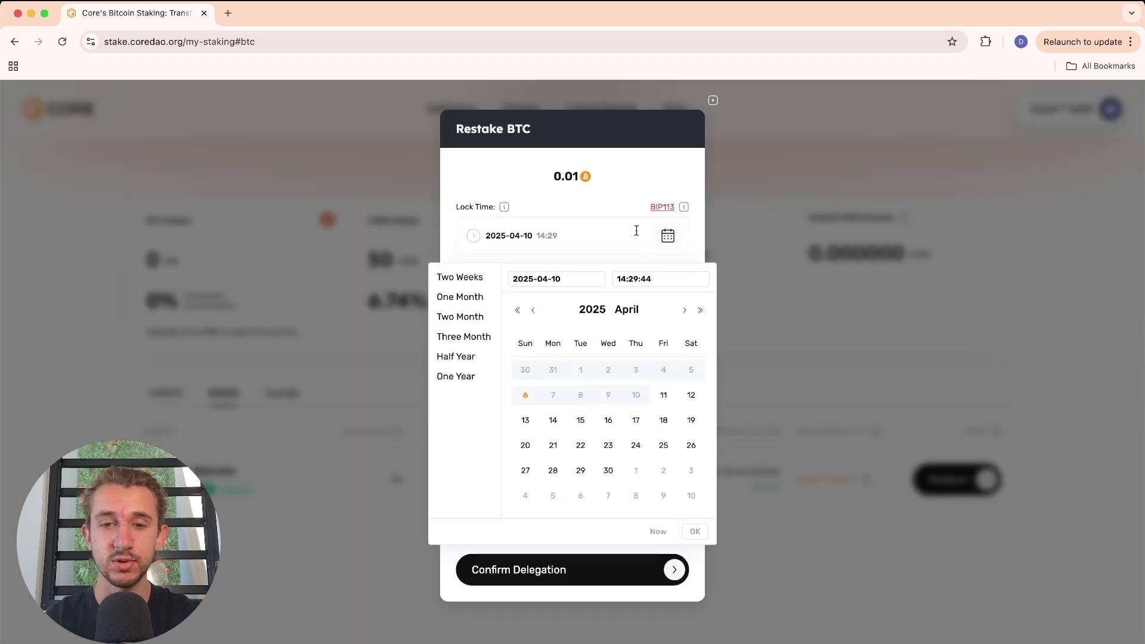
{"action": "left_click", "coordinate": [624, 202]}
{"action": "left_click", "coordinate": [588, 354]}
{"action": "left_click", "coordinate": [599, 299]}
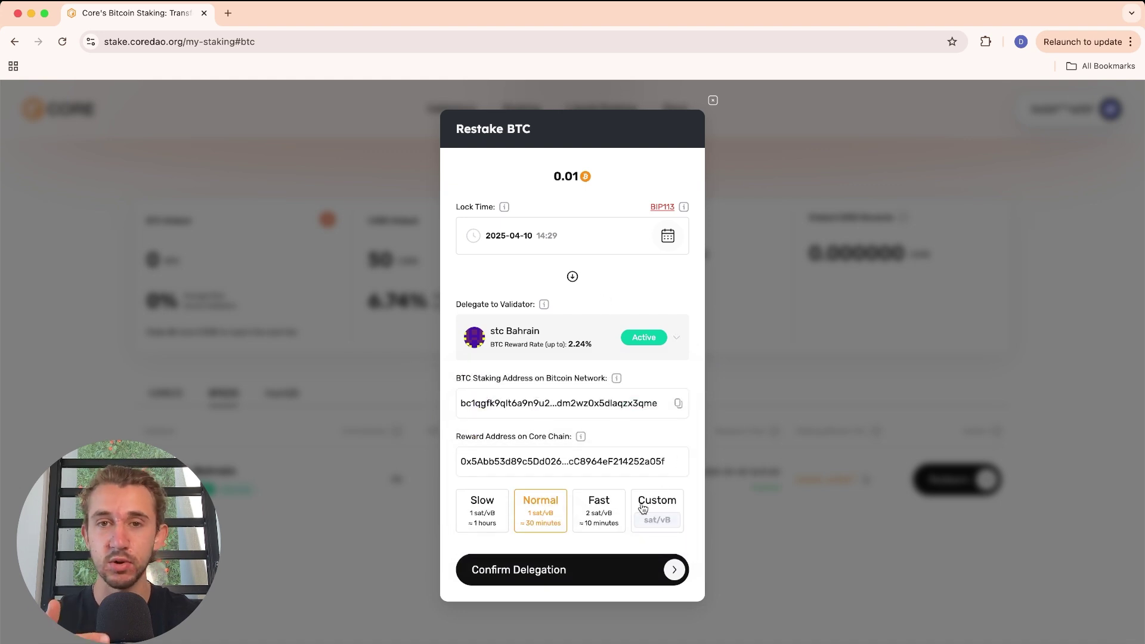
{"action": "left_click", "coordinate": [714, 101]}
Step: Open Redeem for the 0.01 BTC stake and paste the Unisat address as Receiving Bitcoin Address
{"action": "mouse_move", "coordinate": [953, 473]}
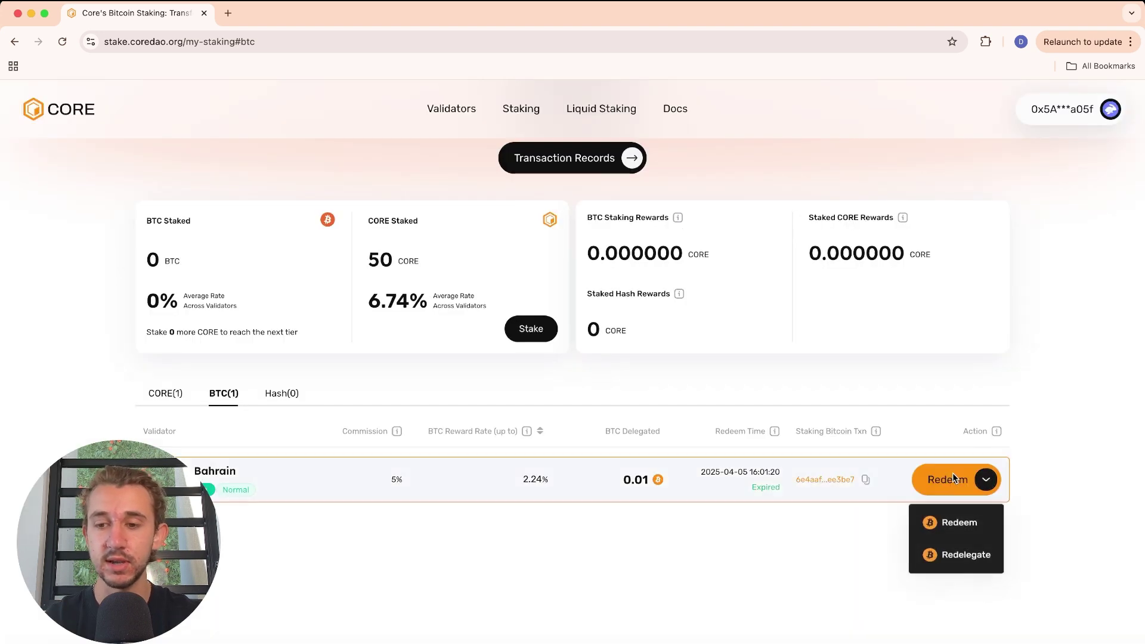
{"action": "left_click", "coordinate": [959, 523]}
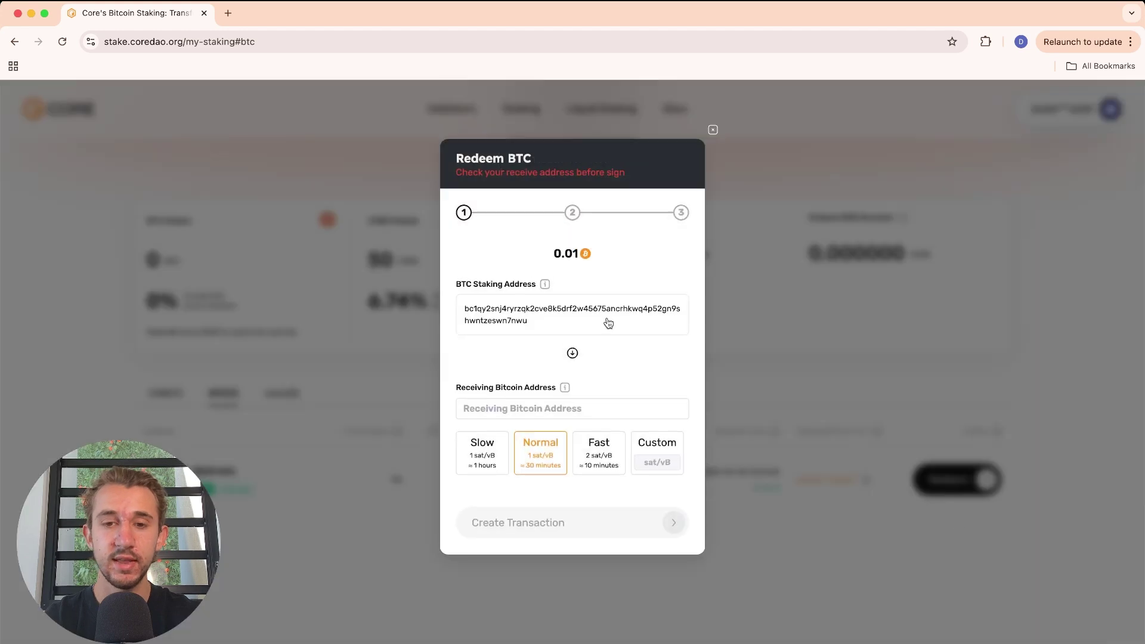
{"action": "mouse_move", "coordinate": [550, 290]}
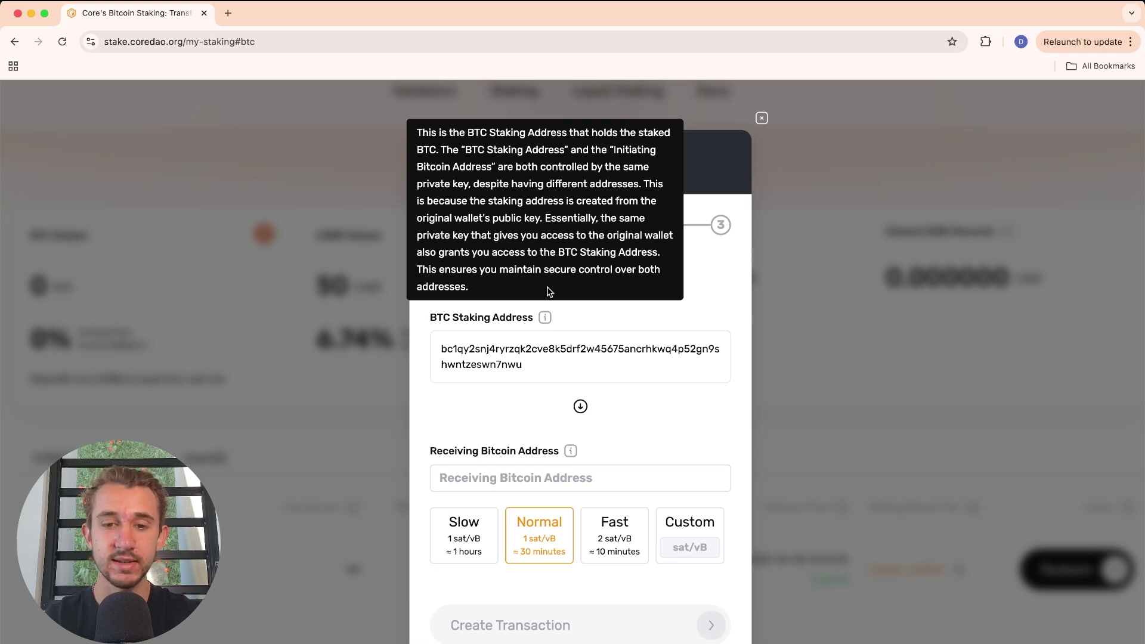
{"action": "left_click", "coordinate": [550, 411]}
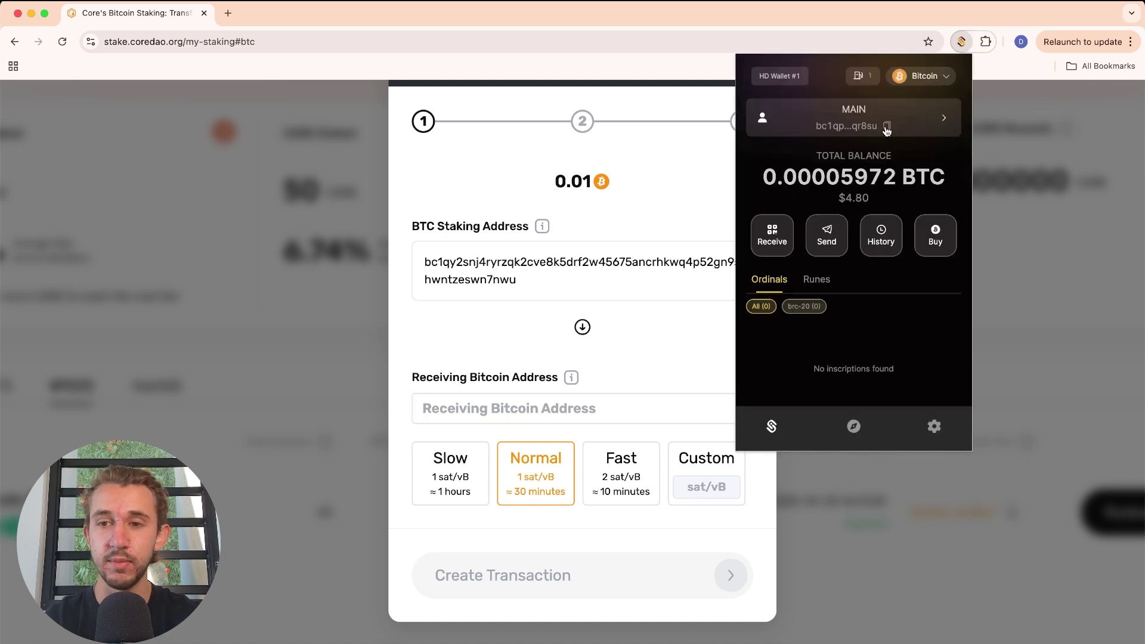
{"action": "left_click", "coordinate": [887, 130]}
{"action": "left_click", "coordinate": [552, 405]}
{"action": "key", "text": "super+v"}
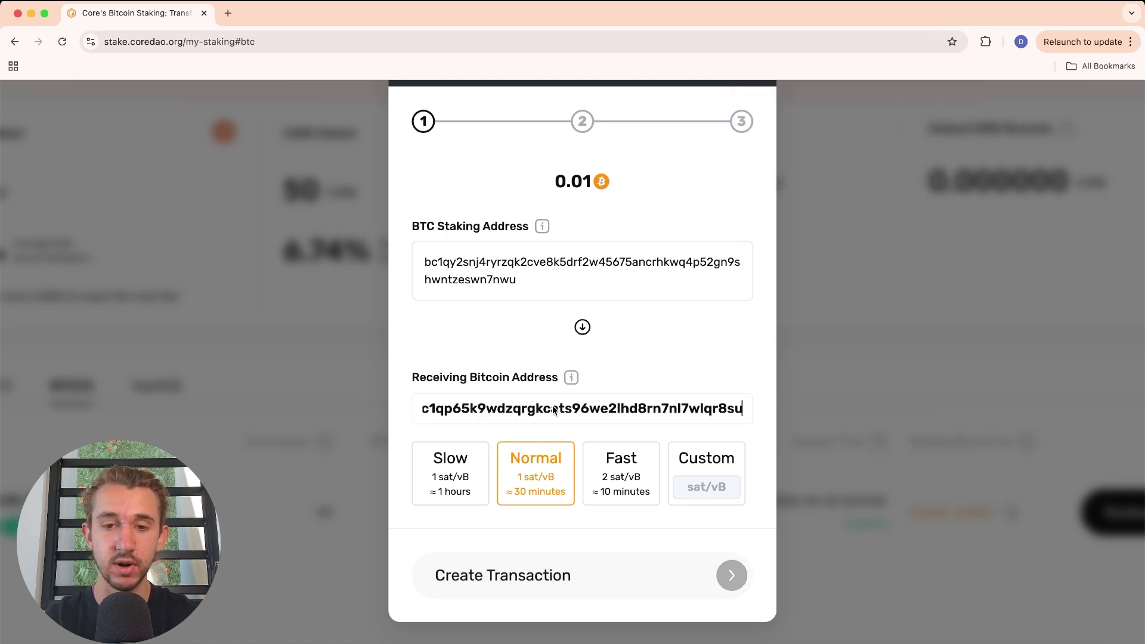
Step: Create the redemption at the Fast fee rate and sign it with the Unisat wallet
{"action": "left_click", "coordinate": [593, 453]}
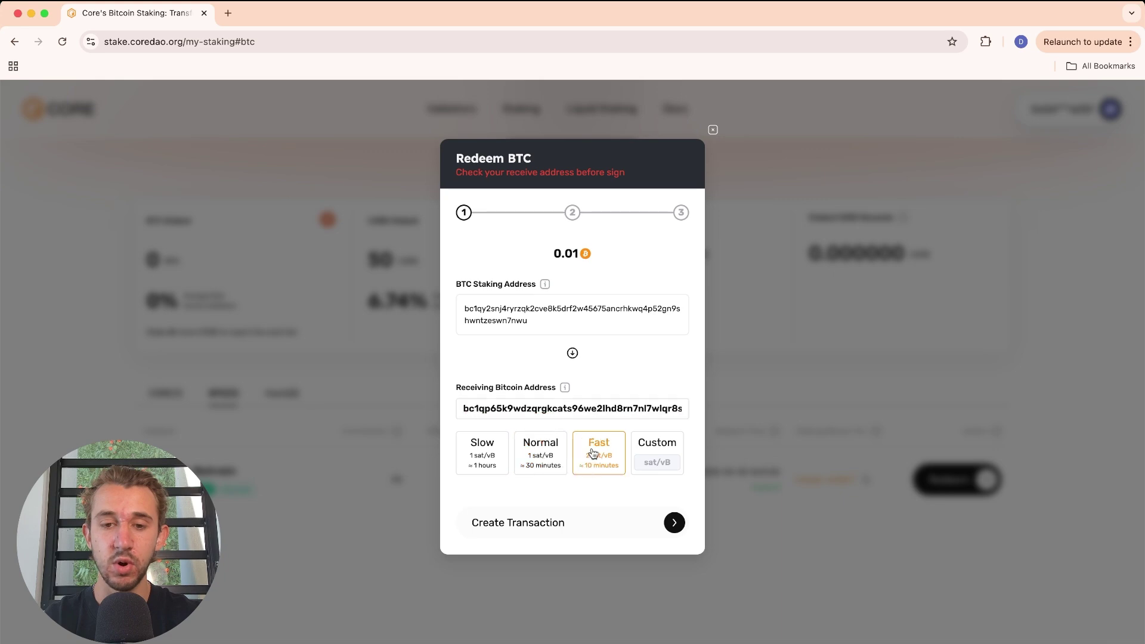
{"action": "left_click", "coordinate": [570, 523]}
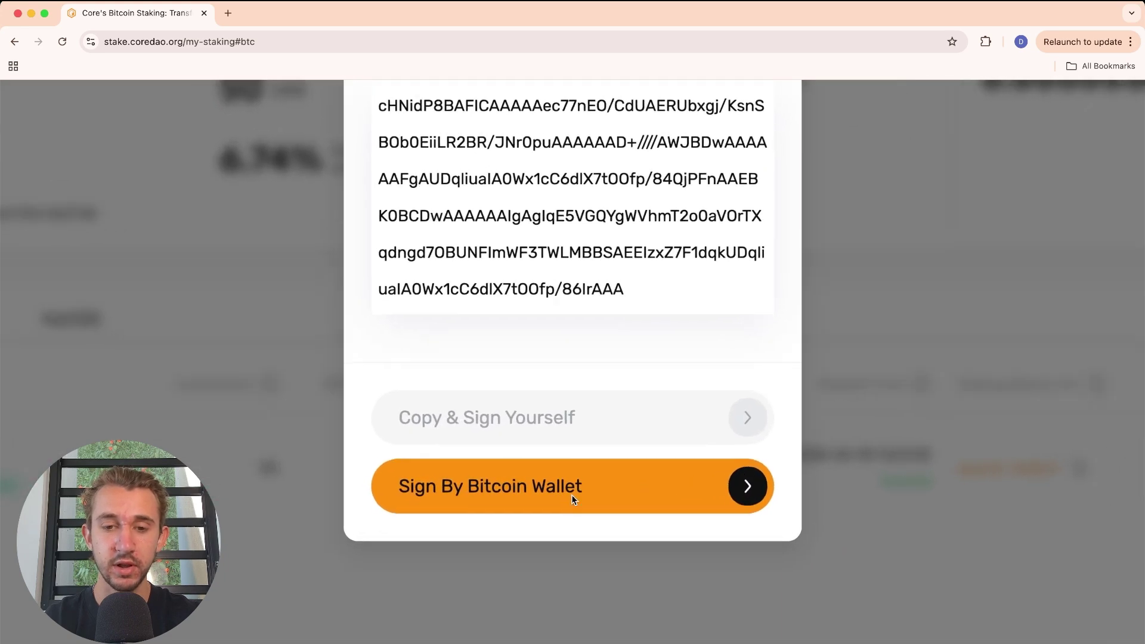
{"action": "left_click", "coordinate": [571, 496]}
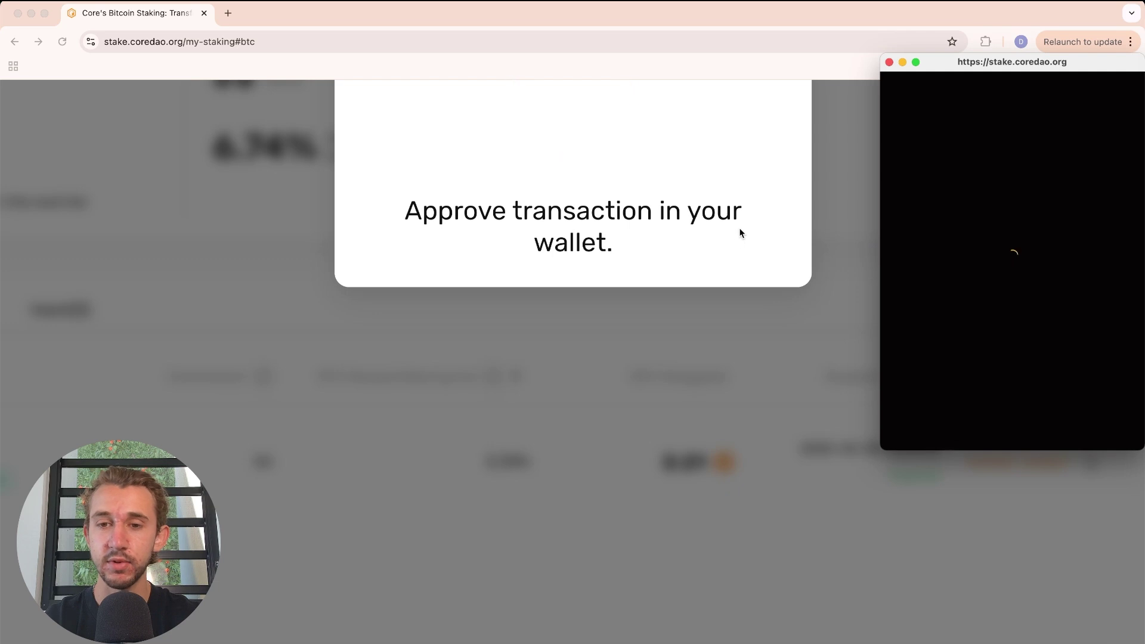
{"action": "left_click", "coordinate": [1063, 421]}
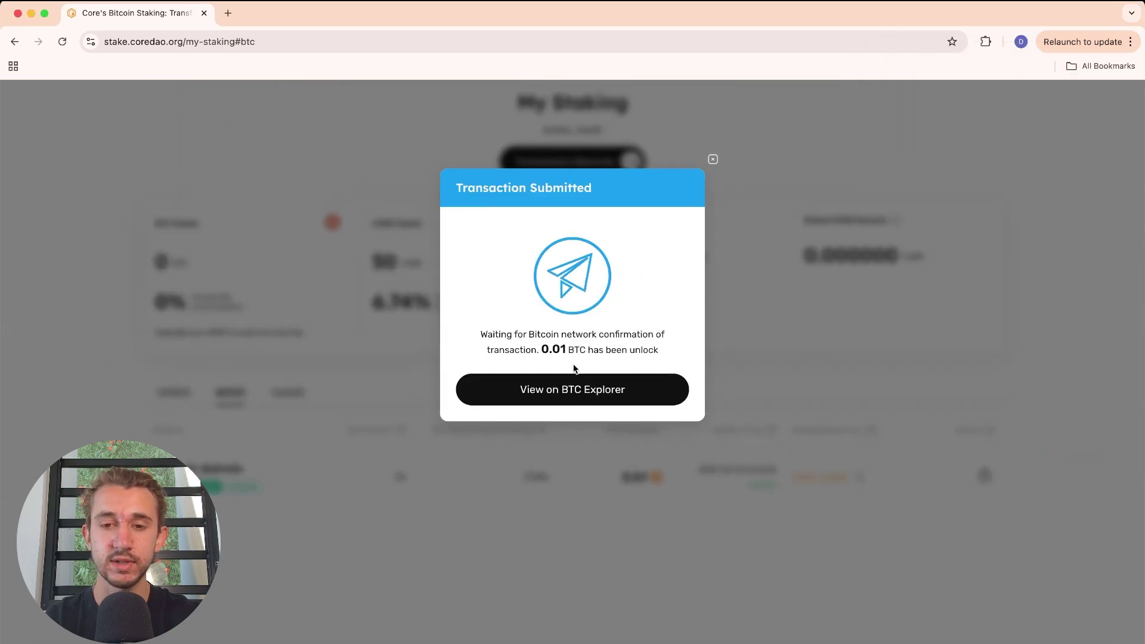
Step: Check the redemption on mempool.space (Unconfirmed, 222-sat fee), then return to the staking tab
{"action": "left_click", "coordinate": [564, 392]}
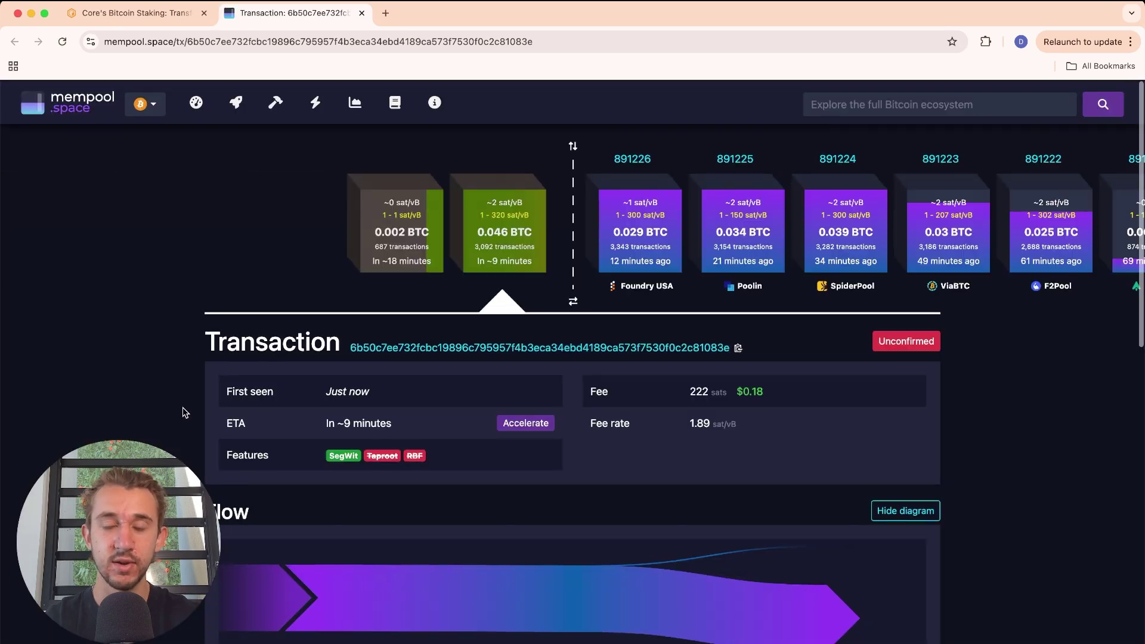
{"action": "scroll", "coordinate": [182, 409], "scroll_direction": "down", "scroll_amount": 1}
{"action": "scroll", "coordinate": [180, 409], "scroll_direction": "down", "scroll_amount": 5}
{"action": "scroll", "coordinate": [179, 410], "scroll_direction": "up", "scroll_amount": 5}
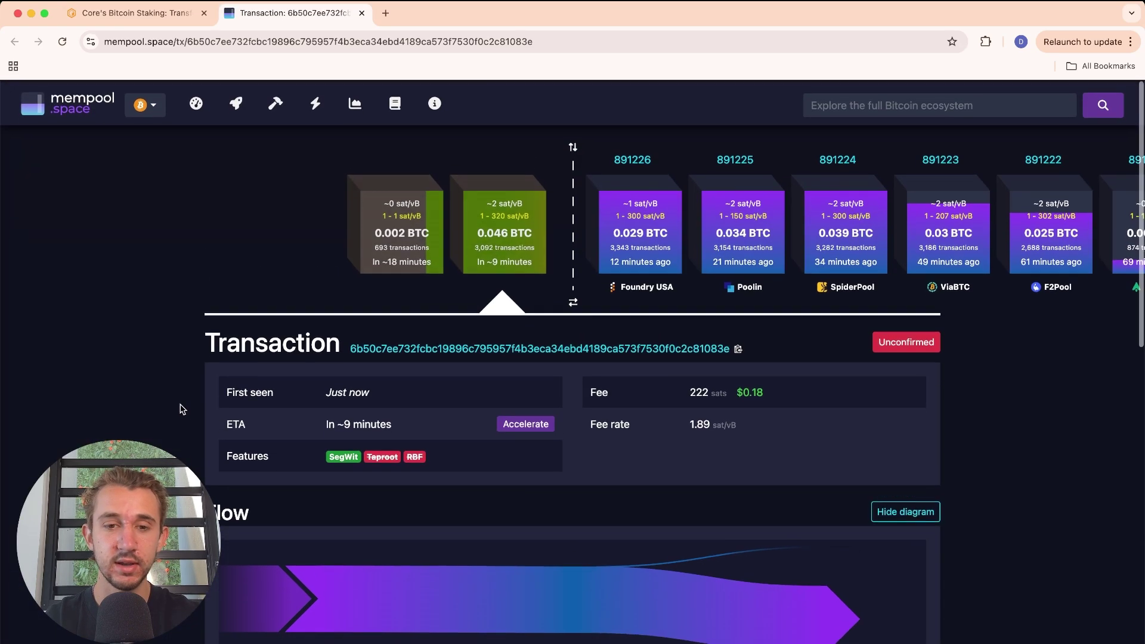
{"action": "scroll", "coordinate": [274, 429], "scroll_direction": "down", "scroll_amount": 1}
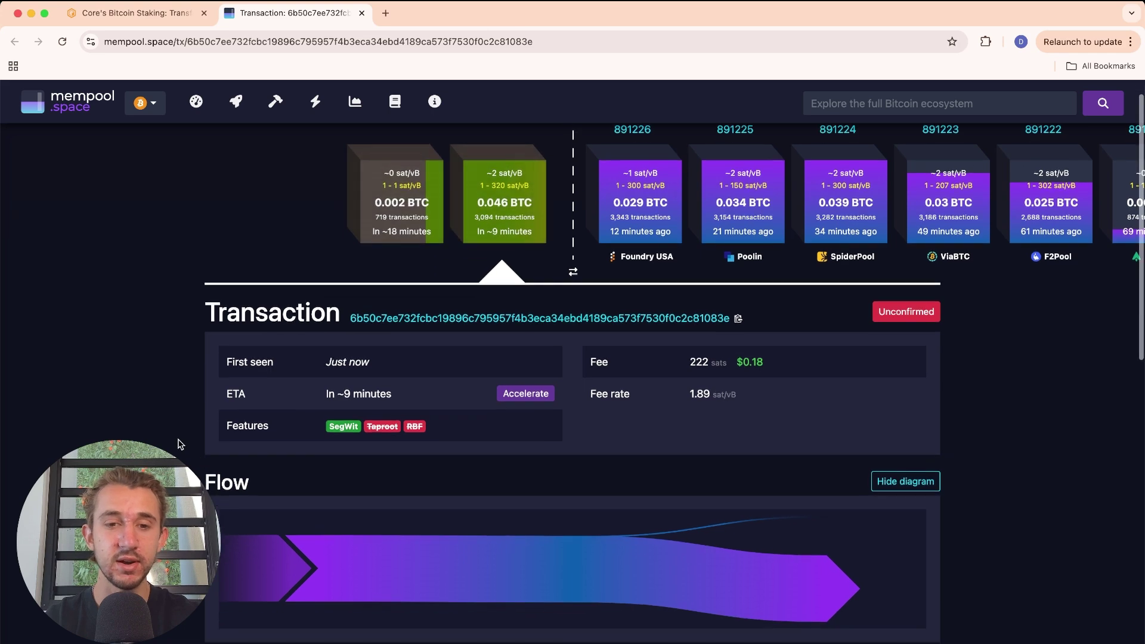
{"action": "left_click", "coordinate": [137, 13]}
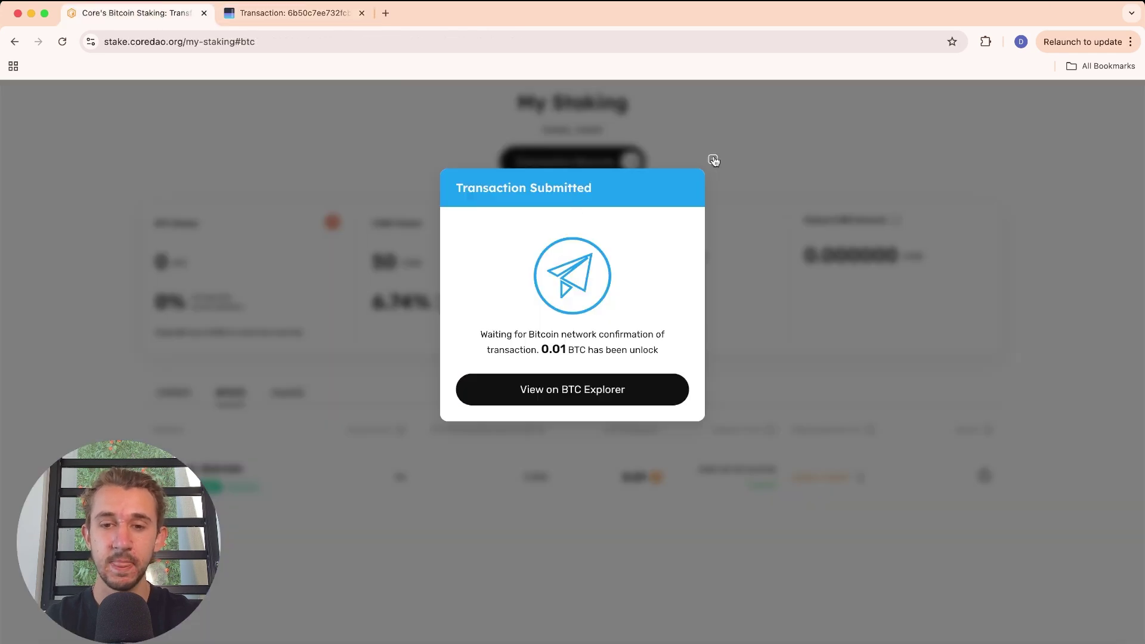
Step: Dismiss the Transaction Submitted notice and reload My Staking so BTC Staked shows 0
{"action": "left_click", "coordinate": [1038, 416]}
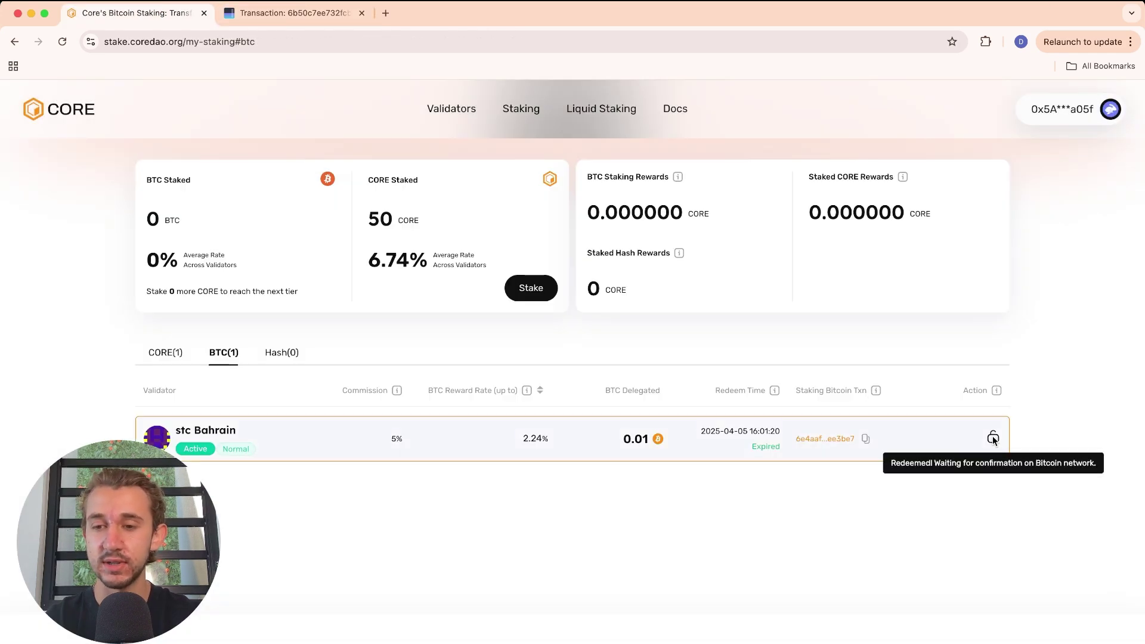
{"action": "scroll", "coordinate": [993, 441], "scroll_direction": "up", "scroll_amount": 3}
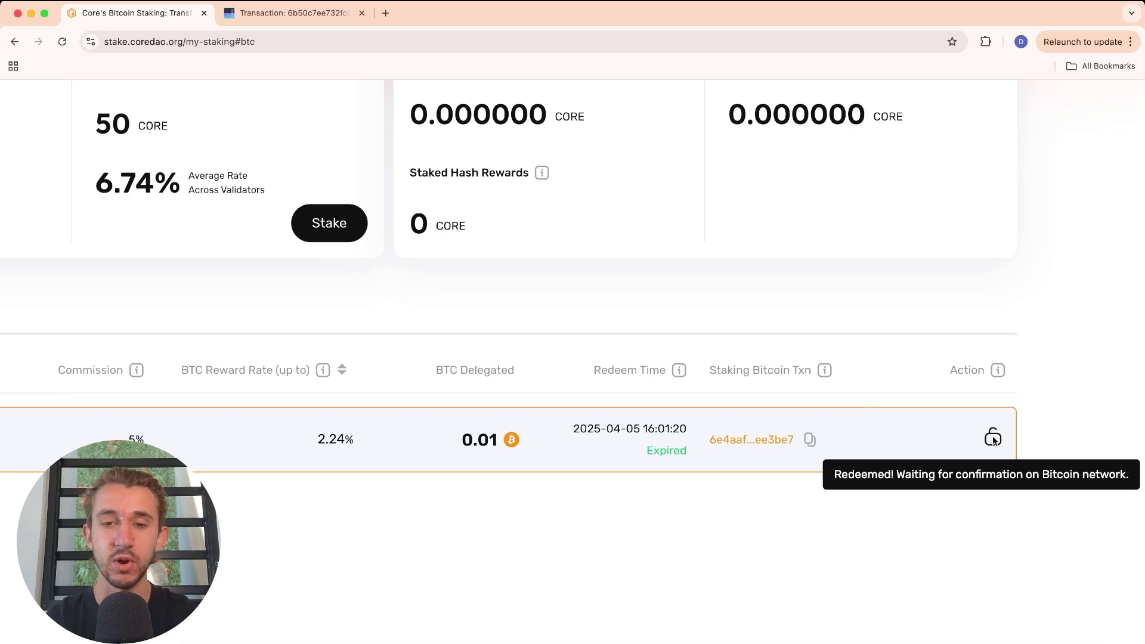
{"action": "scroll", "coordinate": [993, 440], "scroll_direction": "down", "scroll_amount": 3}
{"action": "key", "text": "super+r"}
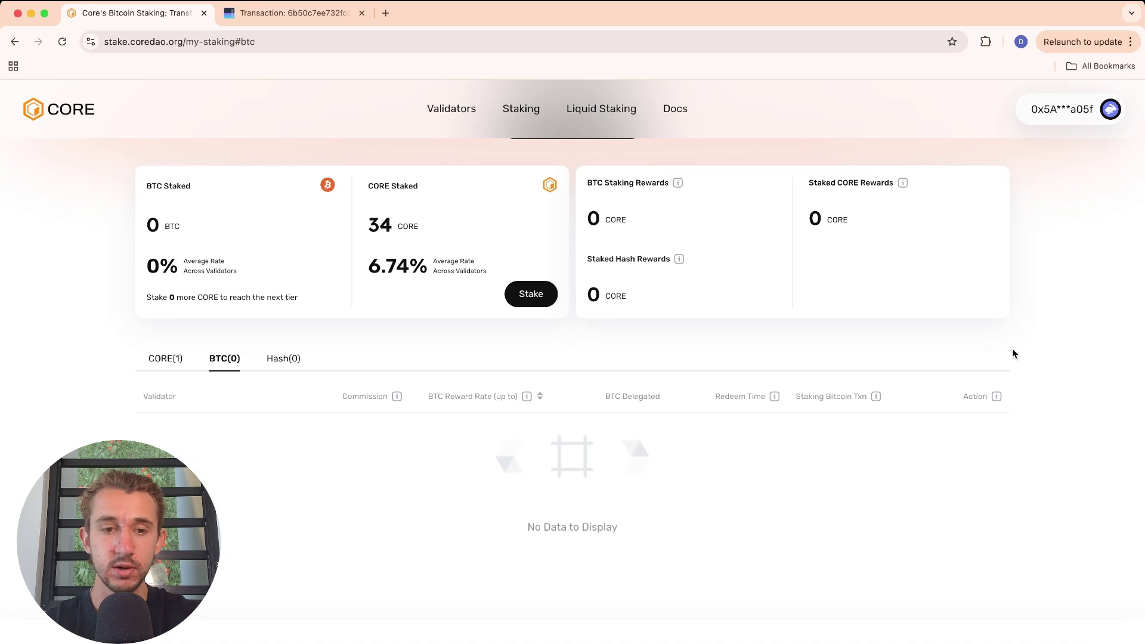
Step: Open UniSat from Extensions to confirm the 0.01005750 BTC balance, then close it
{"action": "left_click", "coordinate": [986, 42]}
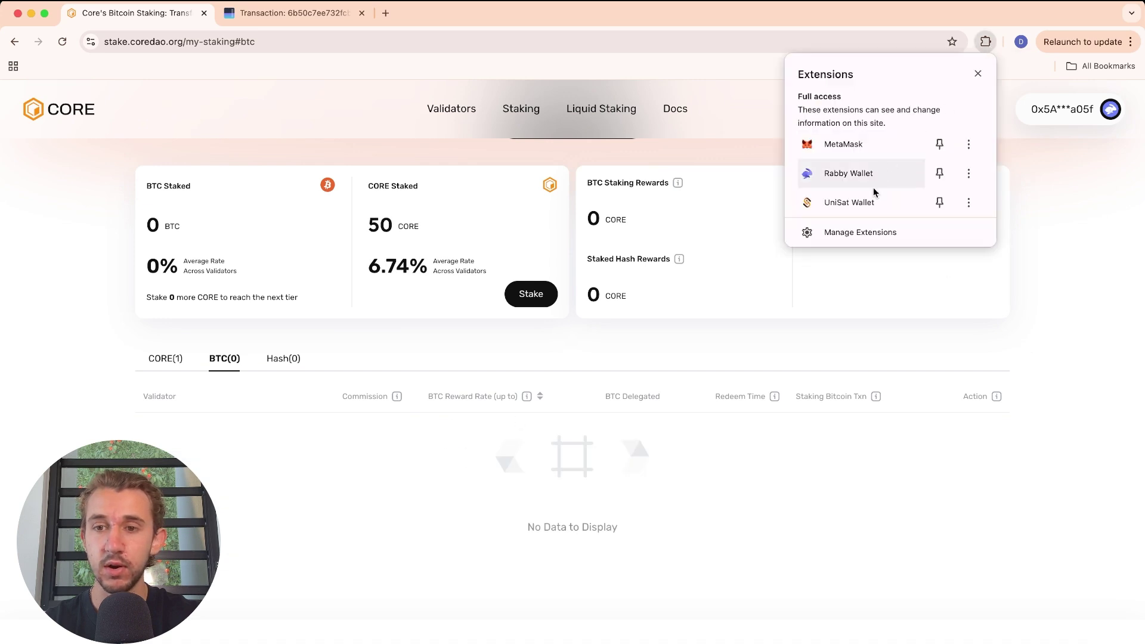
{"action": "left_click", "coordinate": [874, 187]}
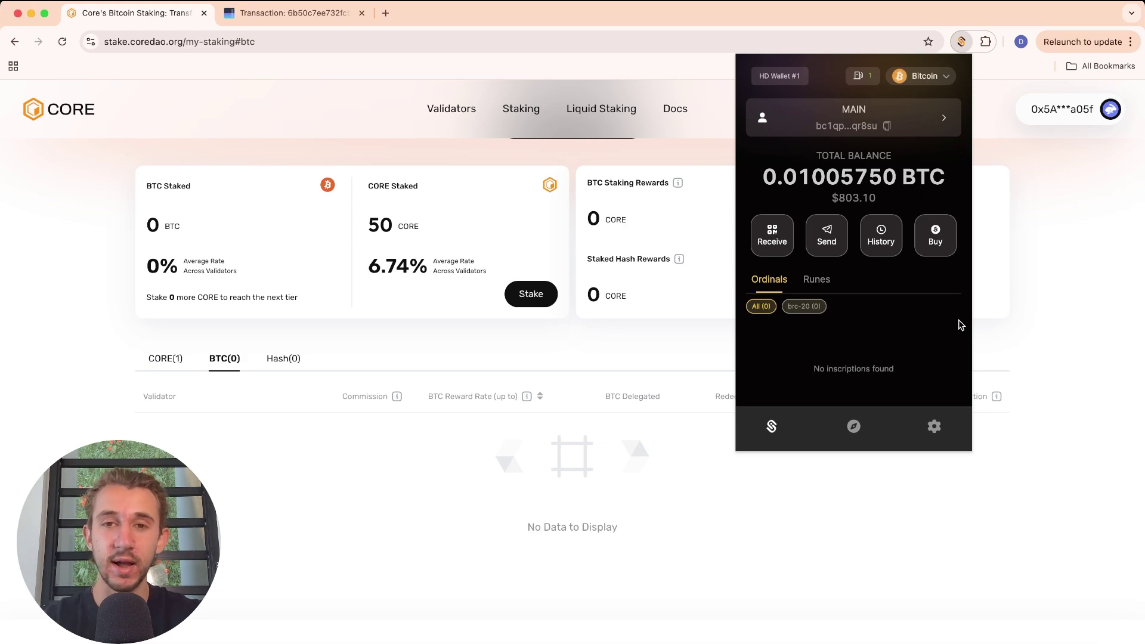
{"action": "left_click", "coordinate": [668, 371]}
{"action": "scroll", "coordinate": [668, 370], "scroll_direction": "up", "scroll_amount": 5}
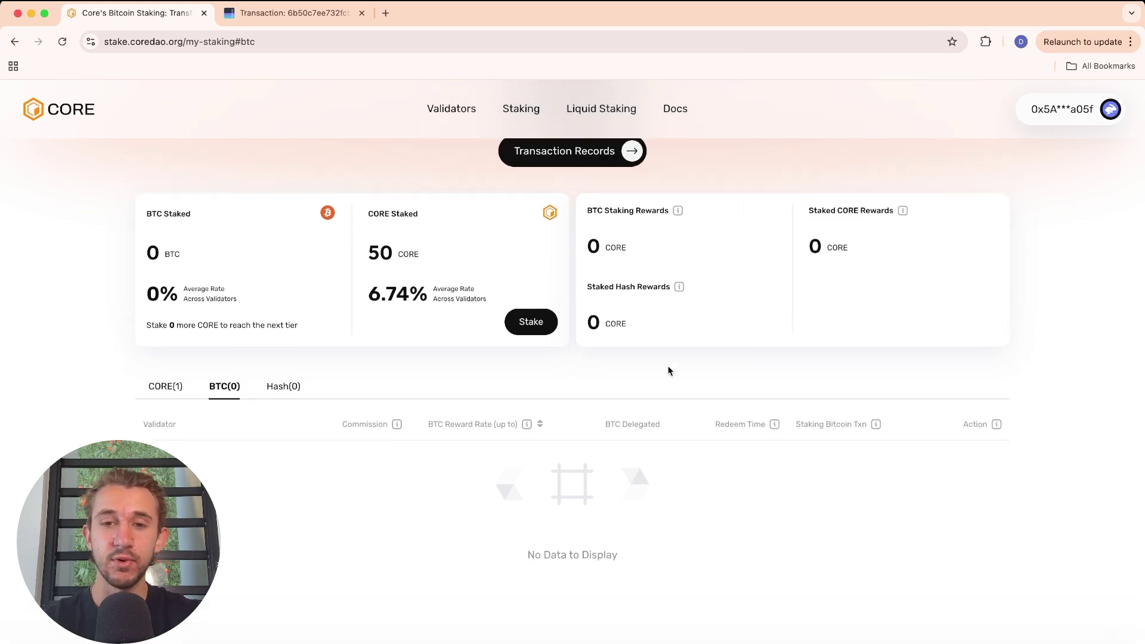
{"action": "scroll", "coordinate": [641, 274], "scroll_direction": "down", "scroll_amount": 5}
{"action": "scroll", "coordinate": [640, 273], "scroll_direction": "up", "scroll_amount": 3}
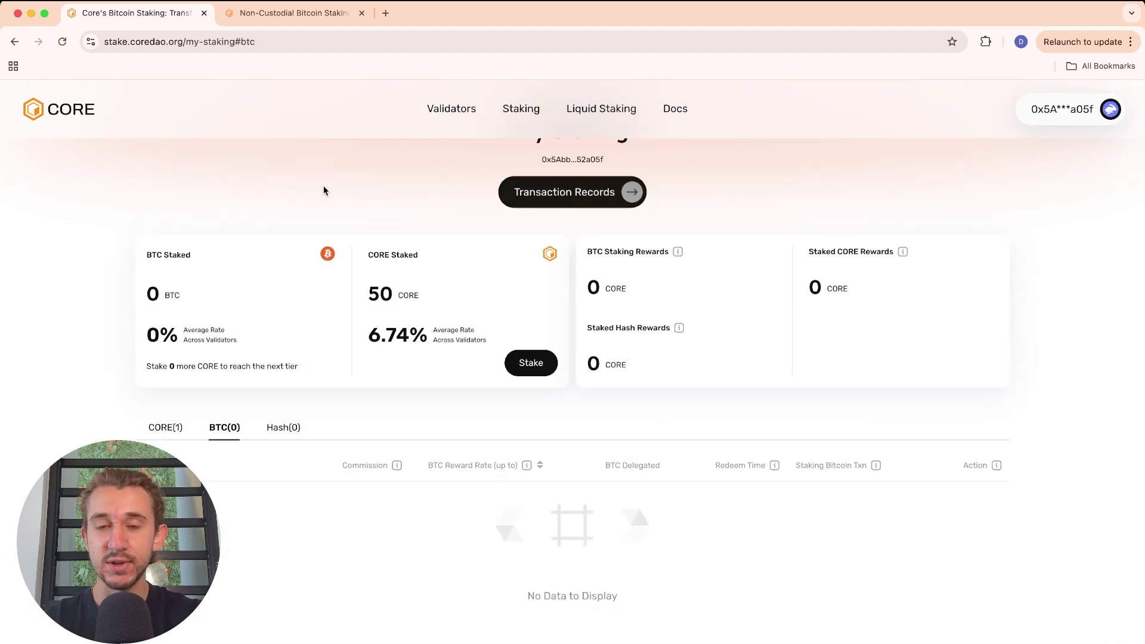
{"action": "left_click", "coordinate": [294, 12]}
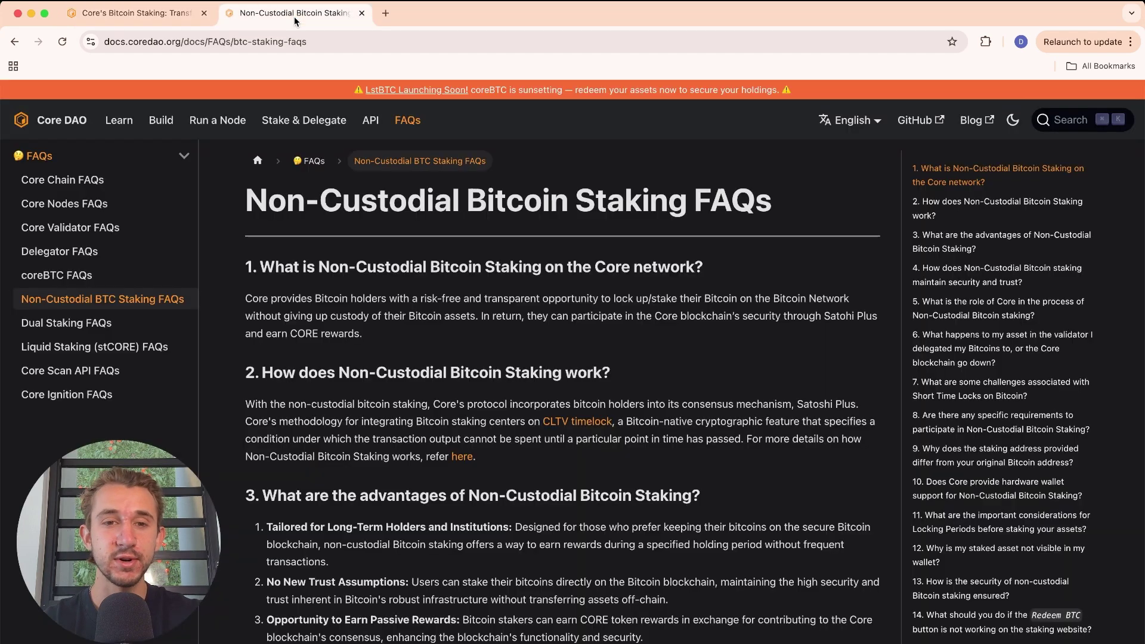
{"action": "scroll", "coordinate": [836, 381], "scroll_direction": "down", "scroll_amount": 1}
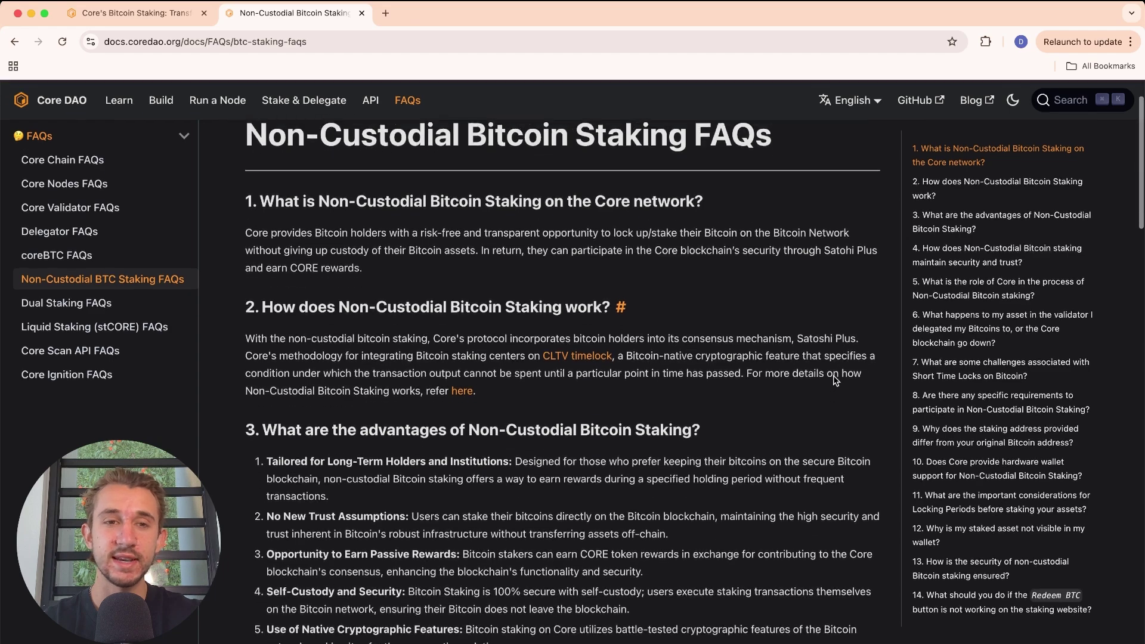
{"action": "scroll", "coordinate": [862, 381], "scroll_direction": "down", "scroll_amount": 15}
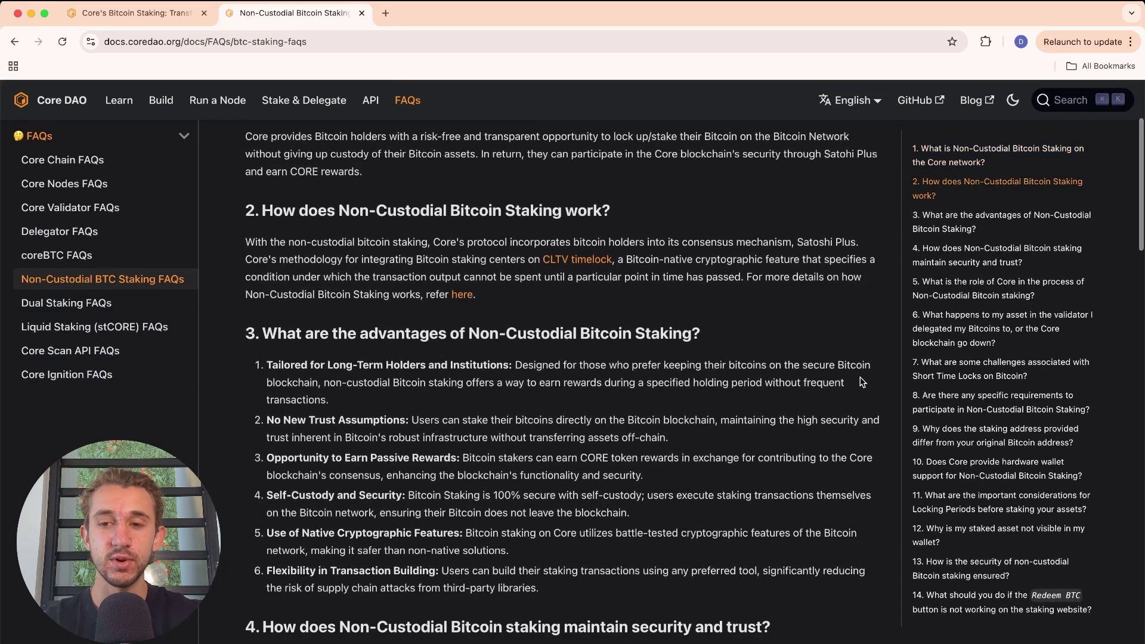
{"action": "scroll", "coordinate": [862, 381], "scroll_direction": "up", "scroll_amount": 15}
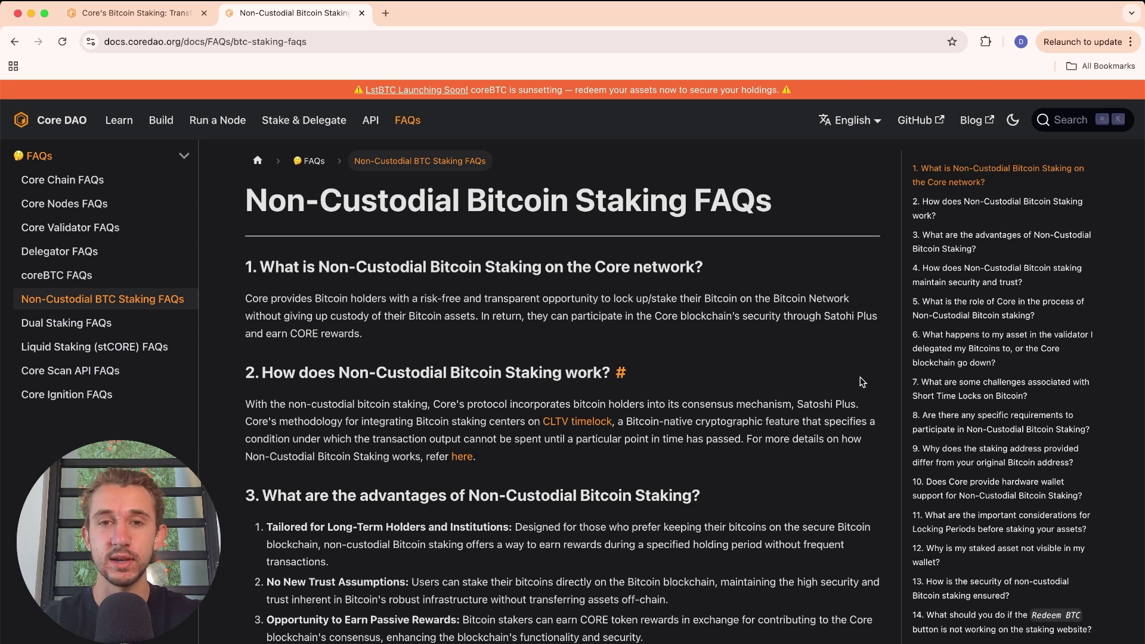
{"action": "left_click", "coordinate": [142, 16]}
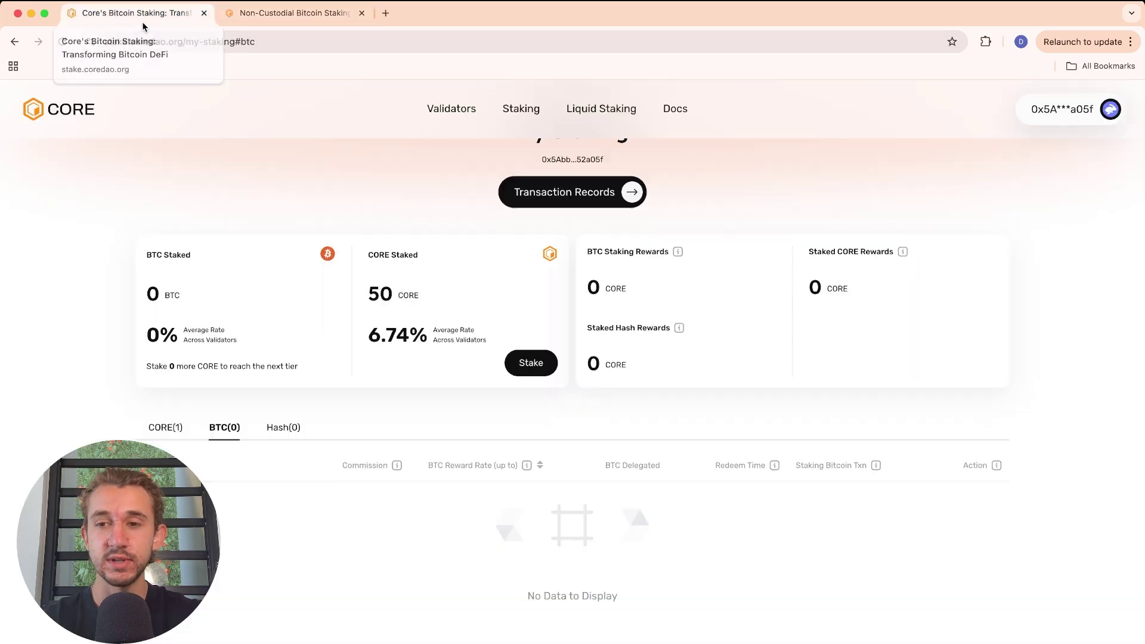